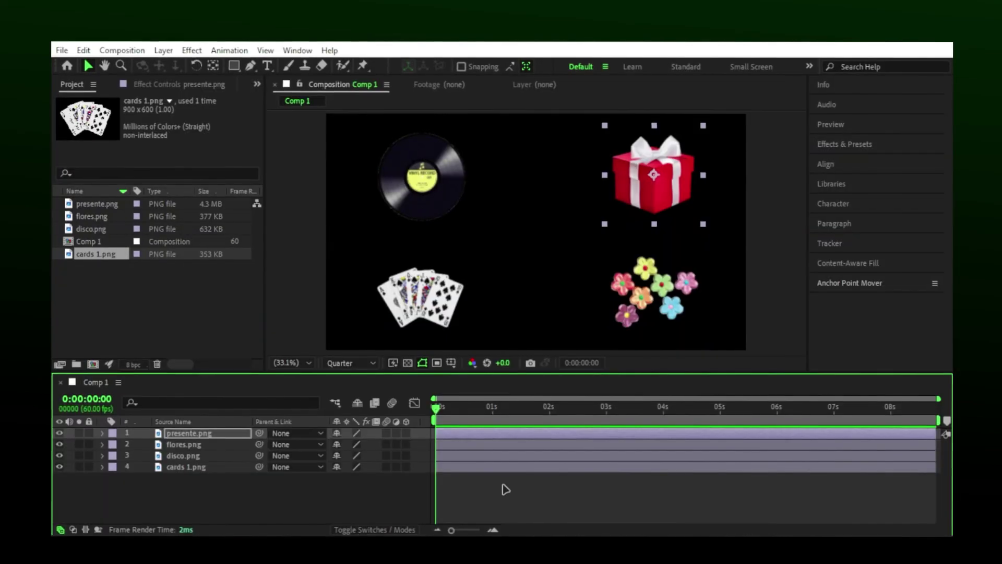
- At 0:00:00:15, shift the cards 1.png layer left by setting its X position to 306.1
{"action": "left_click", "coordinate": [505, 490]}
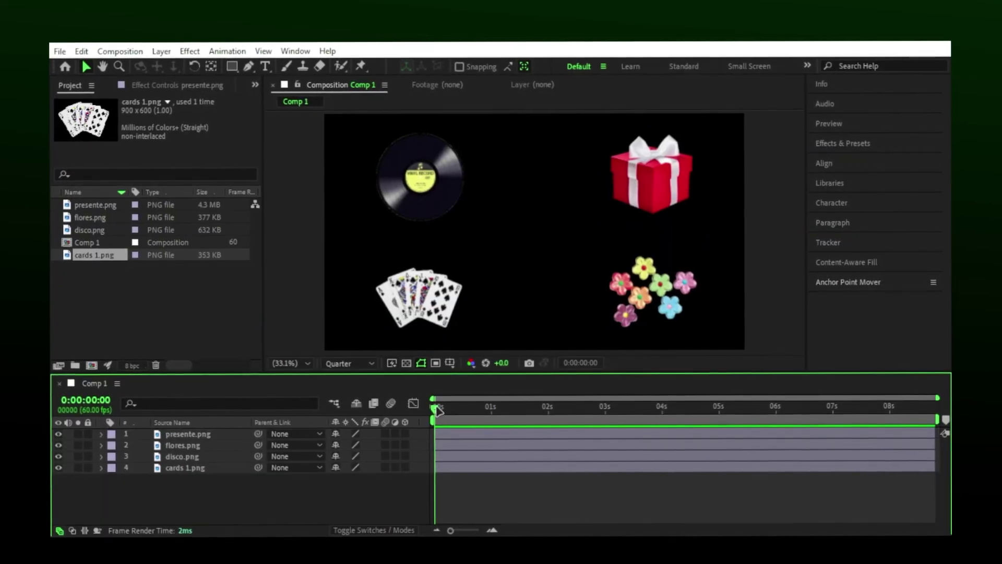
{"action": "mouse_move", "coordinate": [436, 410]}
{"action": "left_mouse_down"}
{"action": "mouse_move", "coordinate": [501, 410]}
{"action": "mouse_move", "coordinate": [451, 409]}
{"action": "left_mouse_up"}
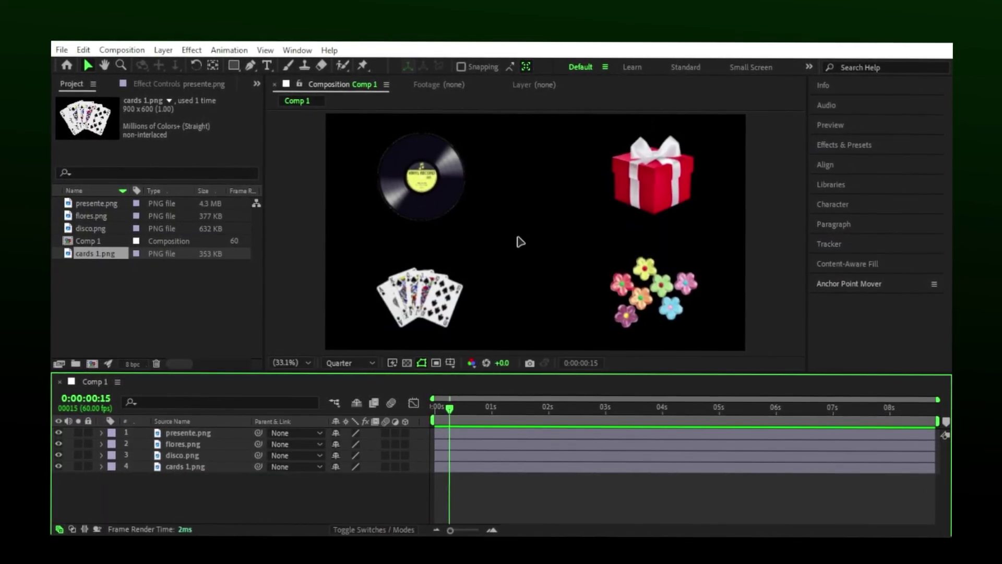
{"action": "left_click", "coordinate": [227, 469]}
{"action": "key", "text": "p"}
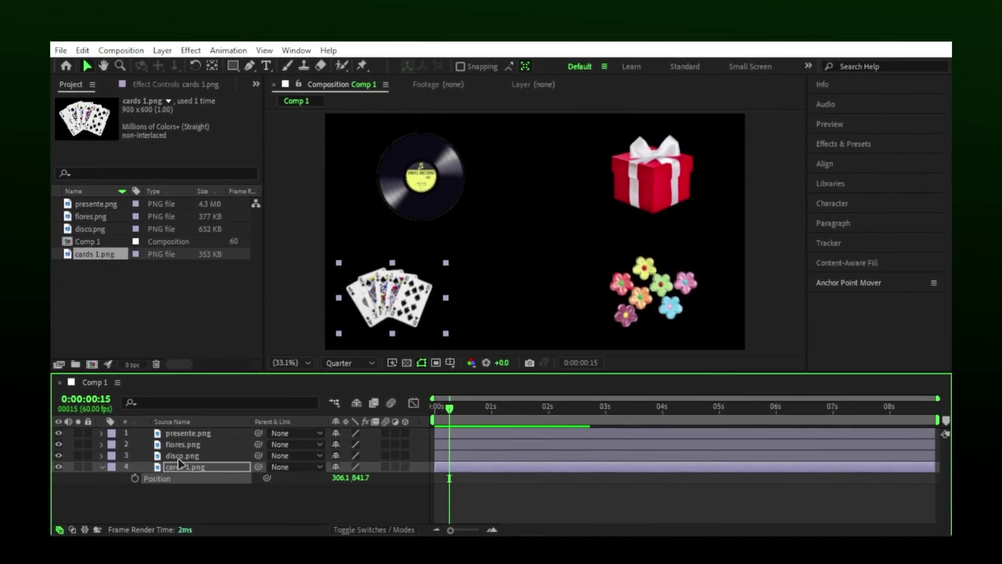
- Shift the disco.png and flores.png layers to the left by changing their Position values, and collapse their properties
{"action": "key", "text": "p"}
{"action": "left_click_drag", "start_coordinate": [336, 467], "coordinate": [279, 467]}
{"action": "key", "text": "p"}
{"action": "left_click", "coordinate": [221, 447]}
{"action": "key", "text": "p"}
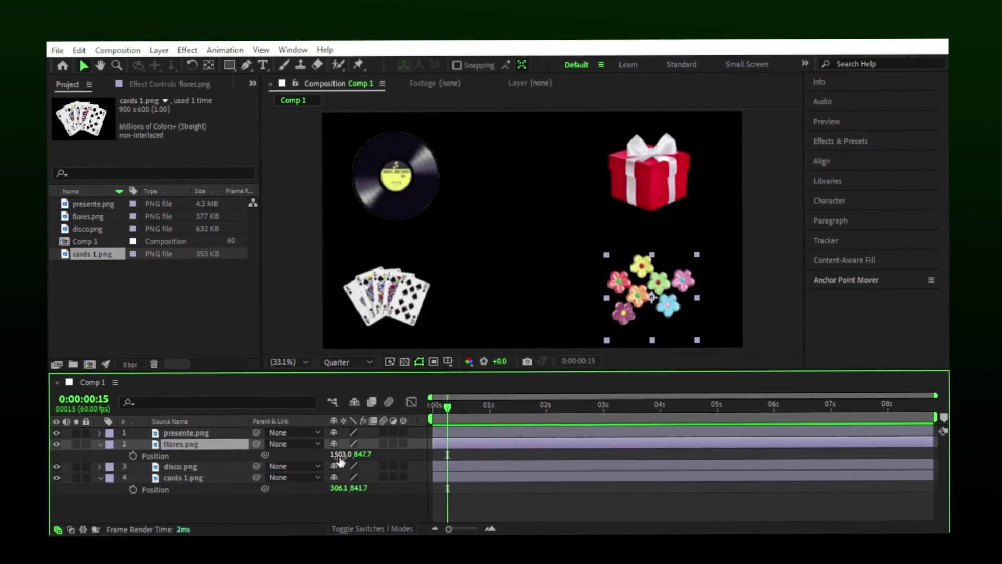
{"action": "left_click", "coordinate": [100, 444]}
{"action": "left_click", "coordinate": [100, 466]}
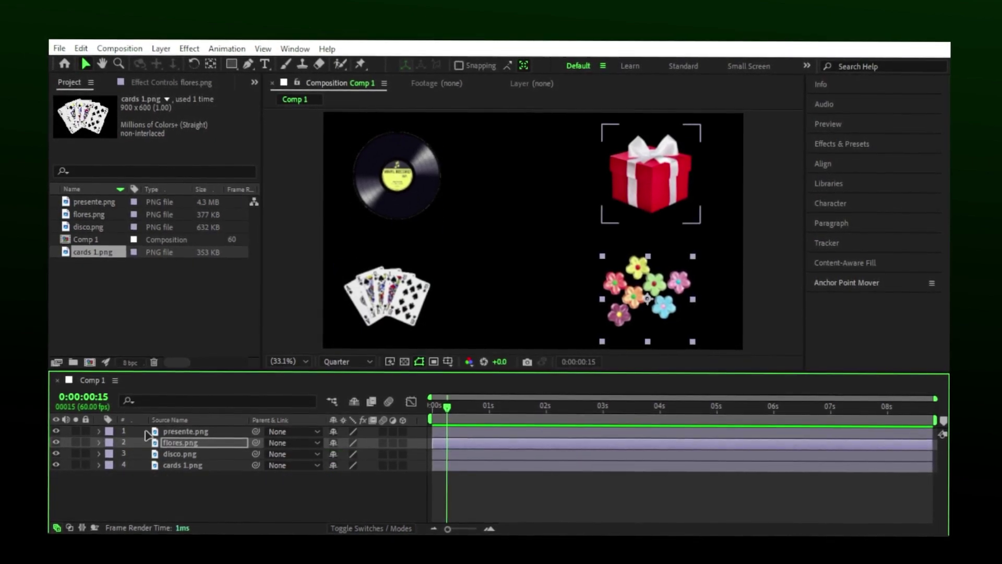
- Pre-compose all four image layers into a new composition named "images"
{"action": "left_click_drag", "start_coordinate": [180, 468], "coordinate": [180, 467]}
{"action": "right_click", "coordinate": [180, 467]}
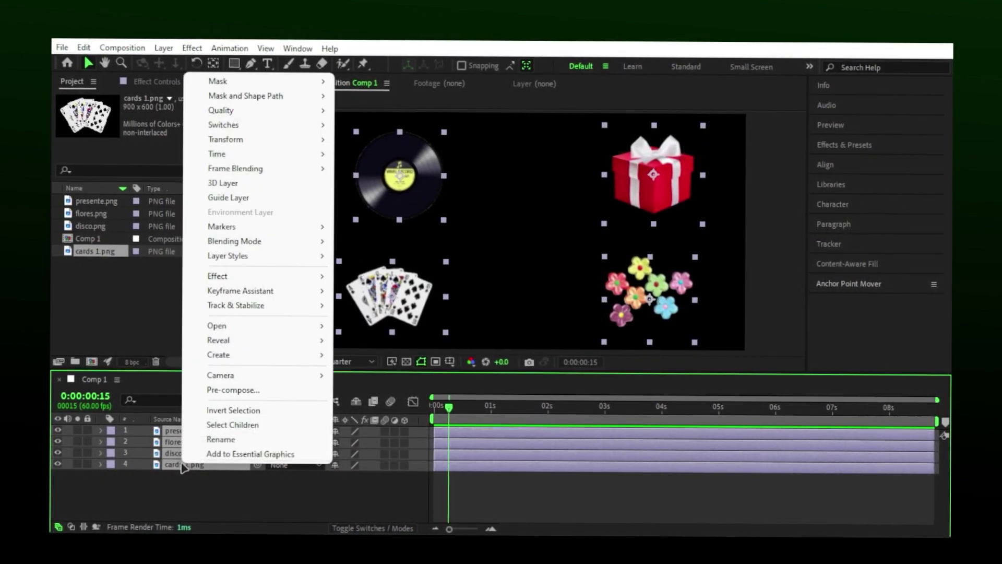
{"action": "left_click", "coordinate": [218, 394]}
{"action": "type", "text": "images"}
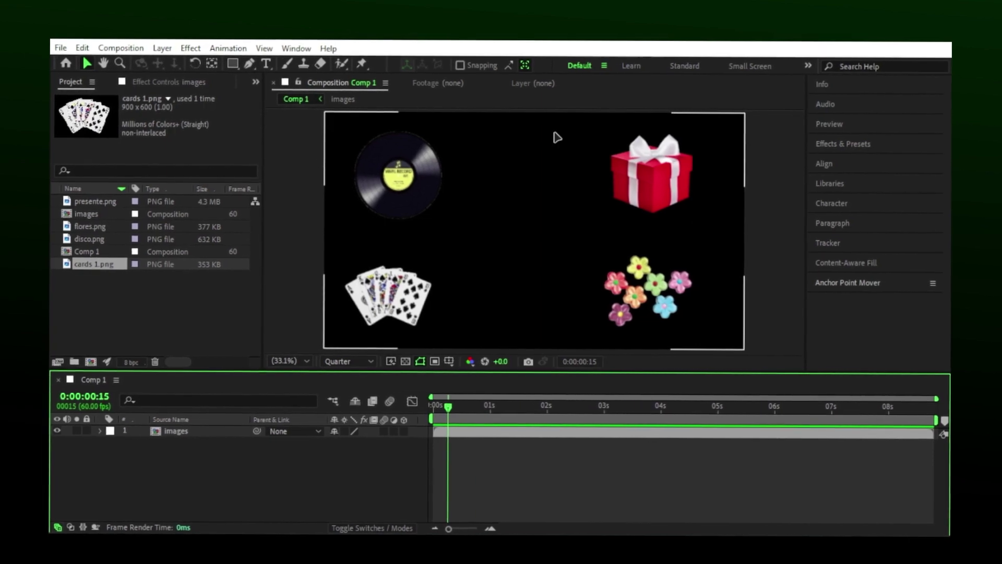
- Move the images pre-comp horizontally and vertically through its Position values, and scale it down to 66%
{"action": "left_click", "coordinate": [169, 436]}
{"action": "key", "text": "p"}
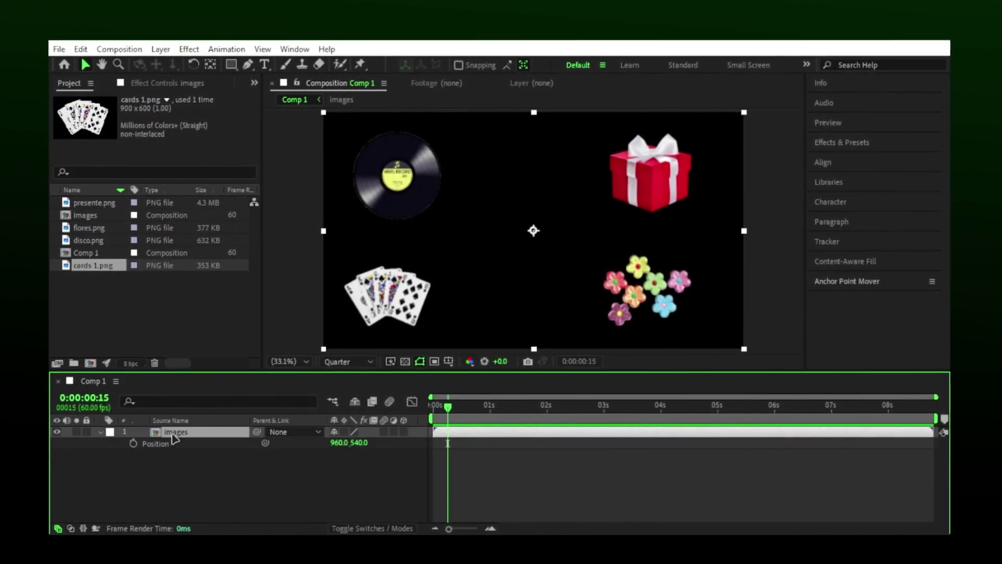
{"action": "left_click_drag", "start_coordinate": [331, 448], "coordinate": [119, 445]}
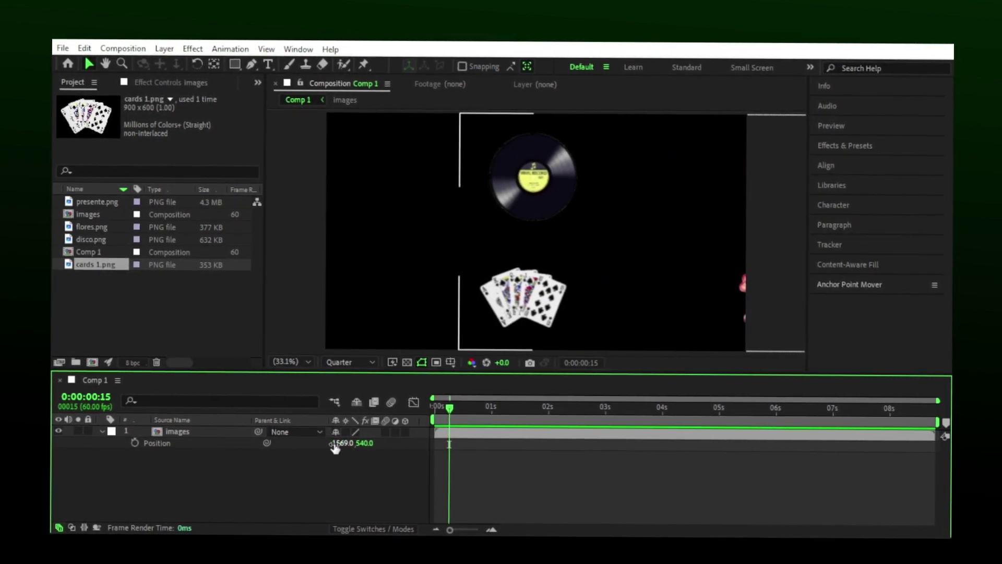
{"action": "left_click_drag", "start_coordinate": [53, 442], "coordinate": [340, 450]}
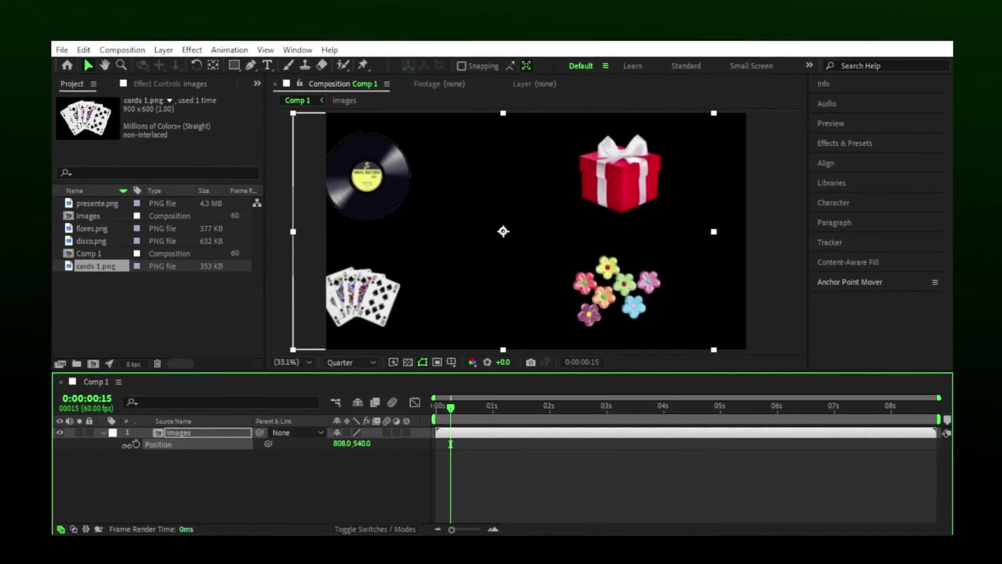
{"action": "left_click_drag", "start_coordinate": [126, 446], "coordinate": [188, 445]}
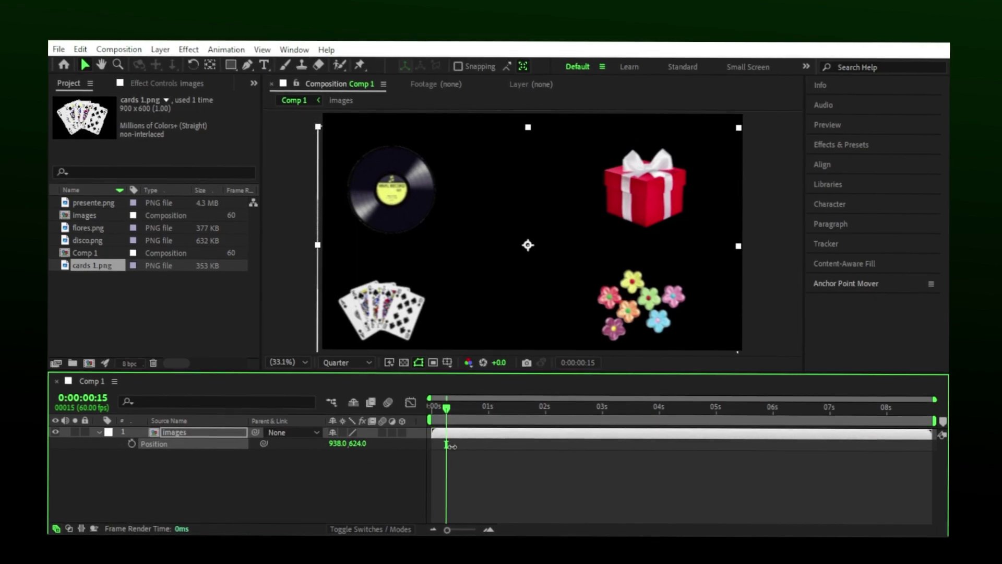
{"action": "left_click_drag", "start_coordinate": [452, 447], "coordinate": [353, 444]}
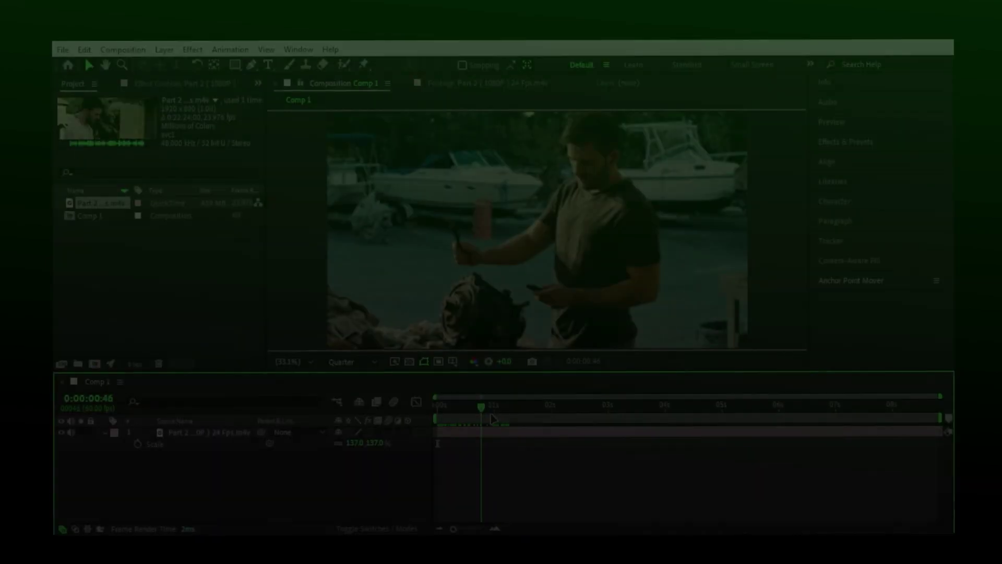
- Split the Part 2 video clip at 0:00:01:38 and delete the portion after the split
{"action": "left_click_drag", "start_coordinate": [493, 419], "coordinate": [531, 411]}
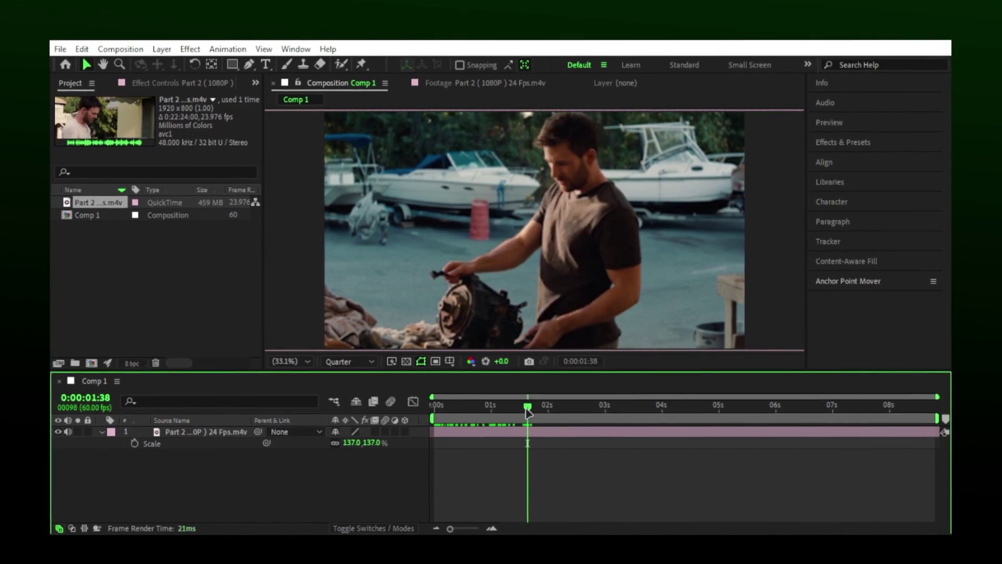
{"action": "left_click", "coordinate": [525, 433]}
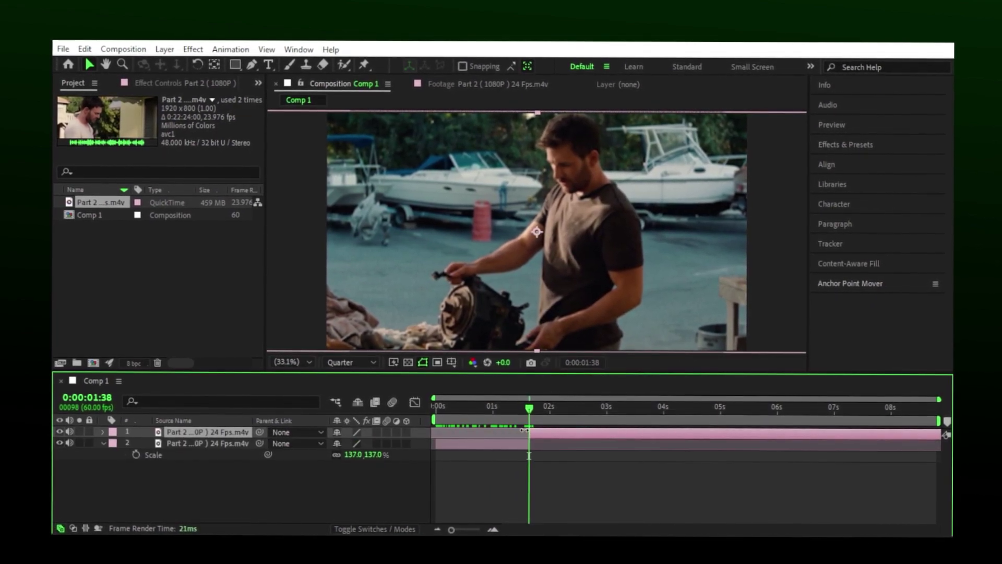
{"action": "key", "text": "Delete"}
- Slide the remaining video clip later in the timeline and trim its start to 0:00:01:03
{"action": "left_click_drag", "start_coordinate": [510, 437], "coordinate": [568, 440]}
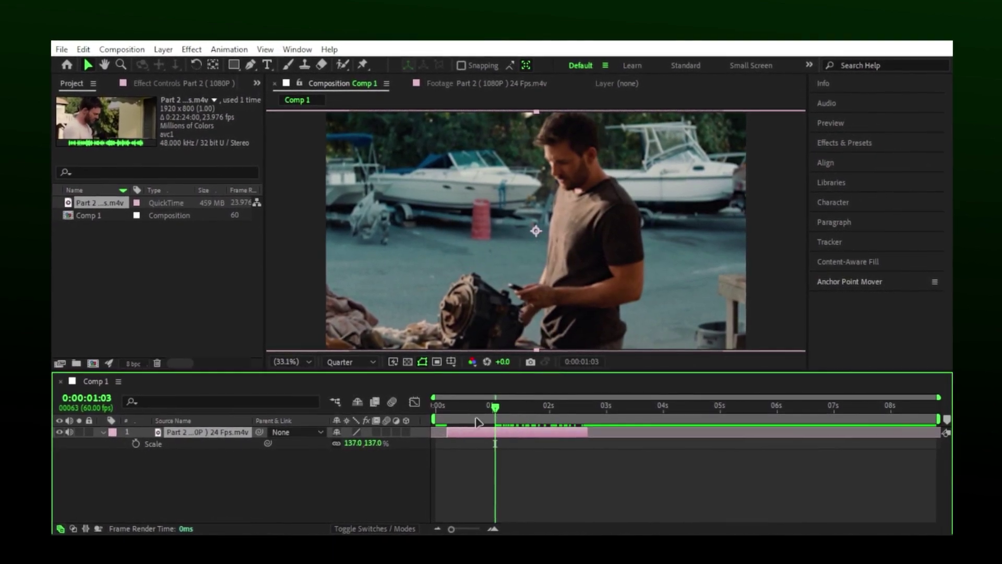
{"action": "left_click_drag", "start_coordinate": [462, 414], "coordinate": [493, 415]}
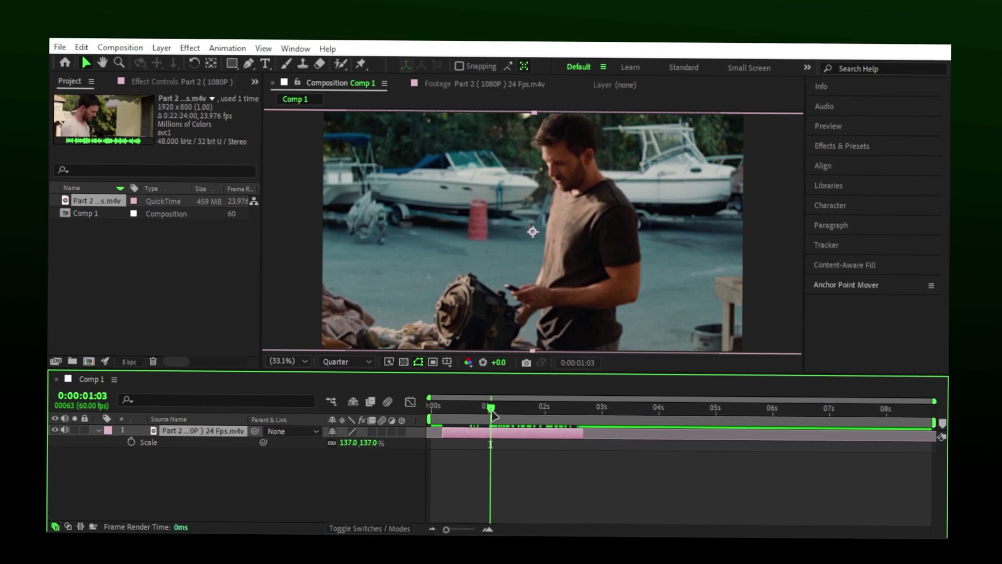
{"action": "key", "text": "alt+["}
- Pre-compose the video clip as "1", moving all attributes into the new composition and adjusting its duration to the clip's span
{"action": "left_click", "coordinate": [514, 477]}
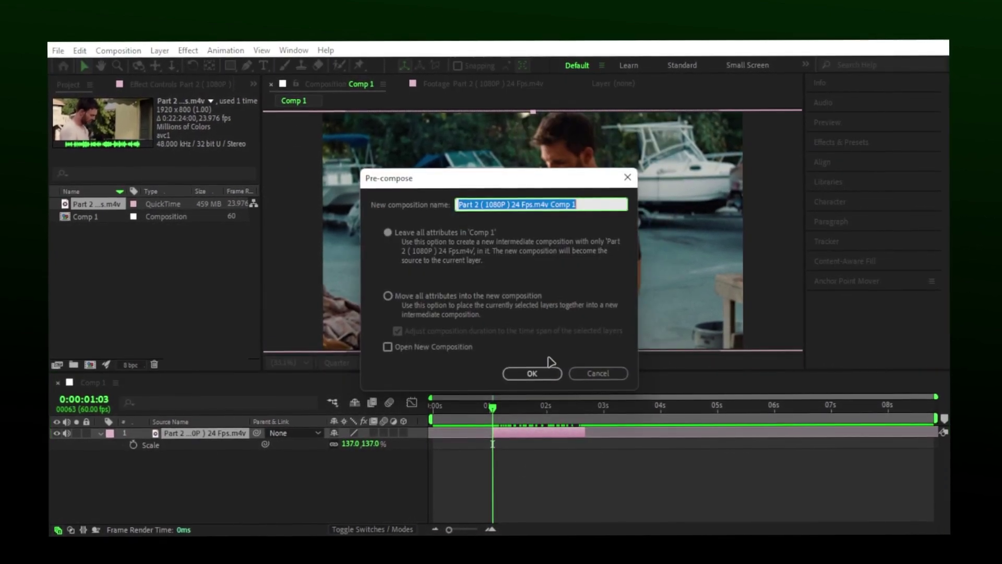
{"action": "left_click", "coordinate": [389, 295]}
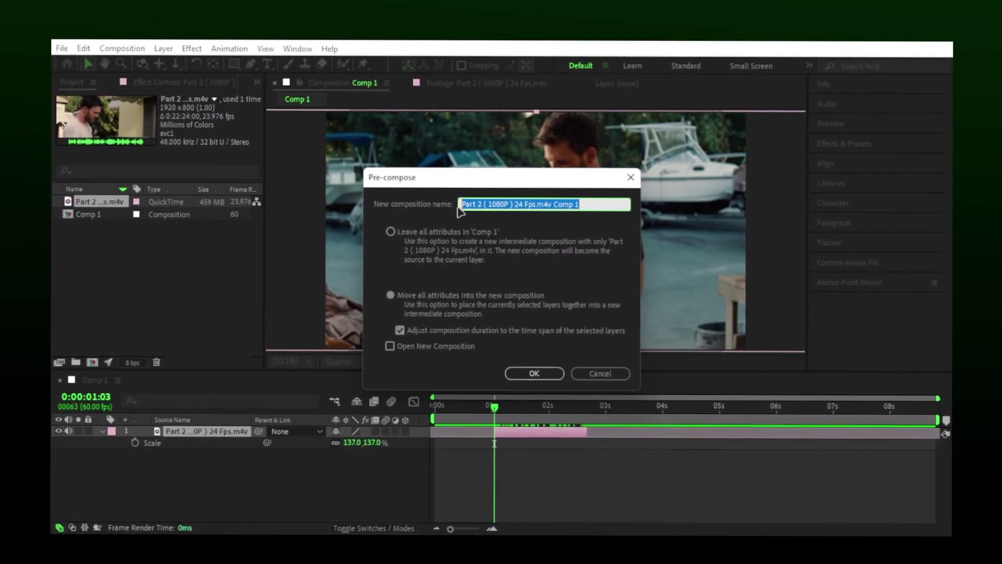
{"action": "type", "text": "1"}
{"action": "key", "text": "Return"}
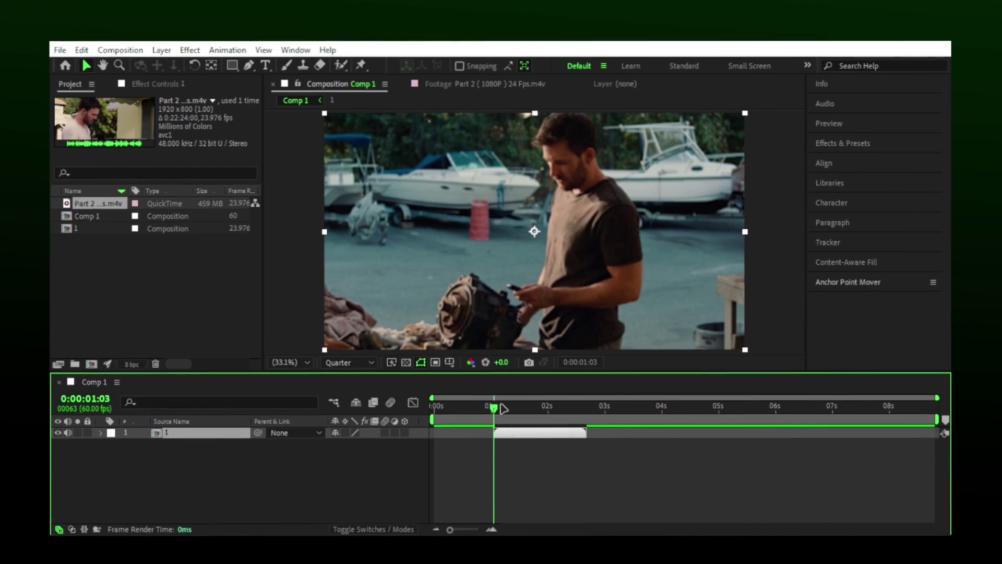
- Examine the Scale and Position properties and the timeline span of pre-comp 1
{"action": "left_click", "coordinate": [488, 529]}
{"action": "left_click", "coordinate": [488, 529]}
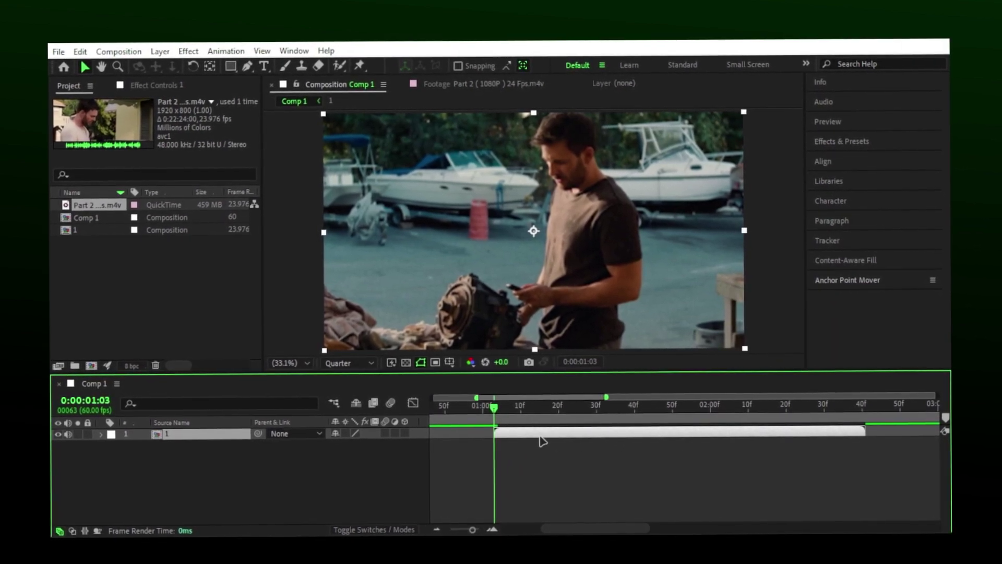
{"action": "key", "text": "s"}
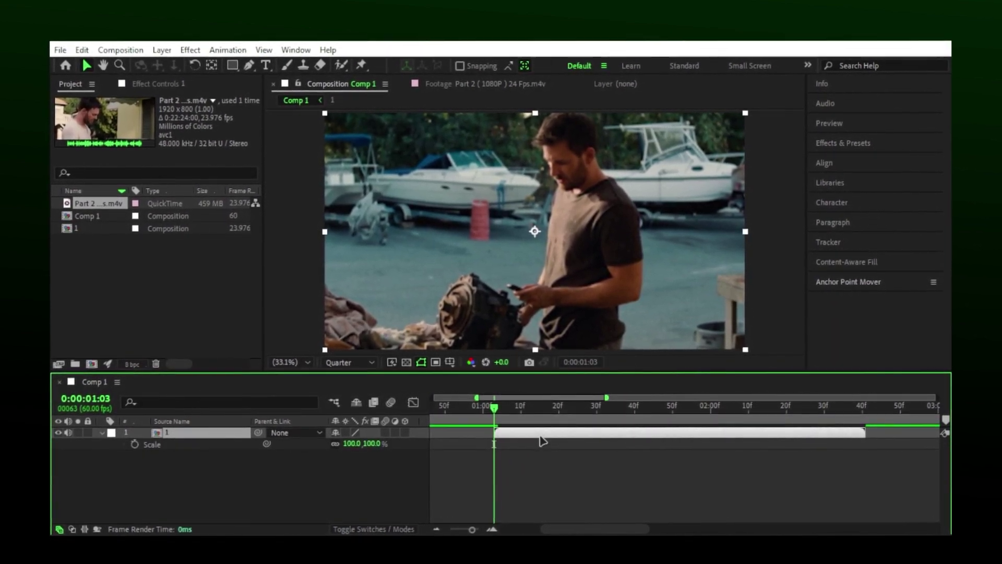
{"action": "key", "text": "p"}
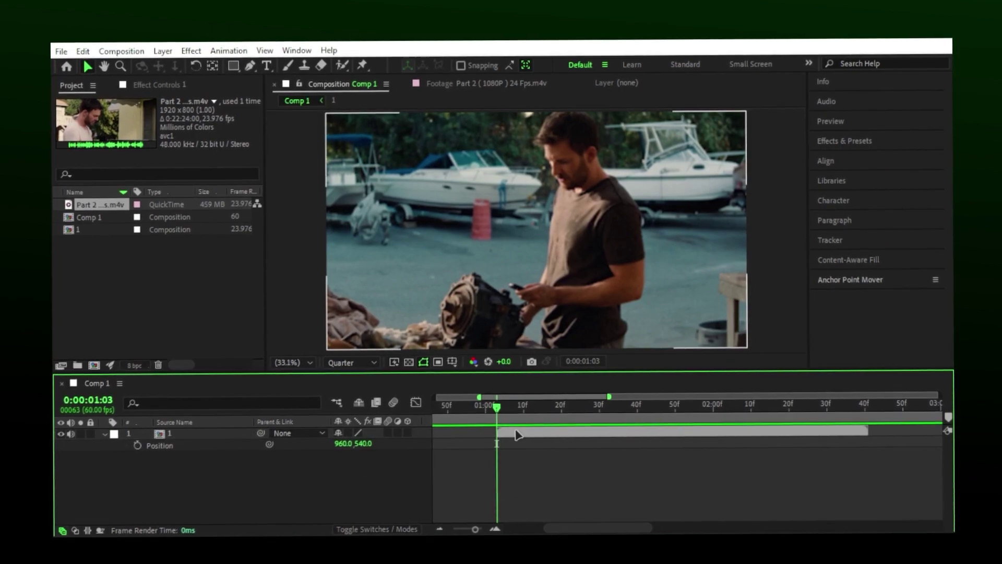
{"action": "left_click", "coordinate": [514, 434]}
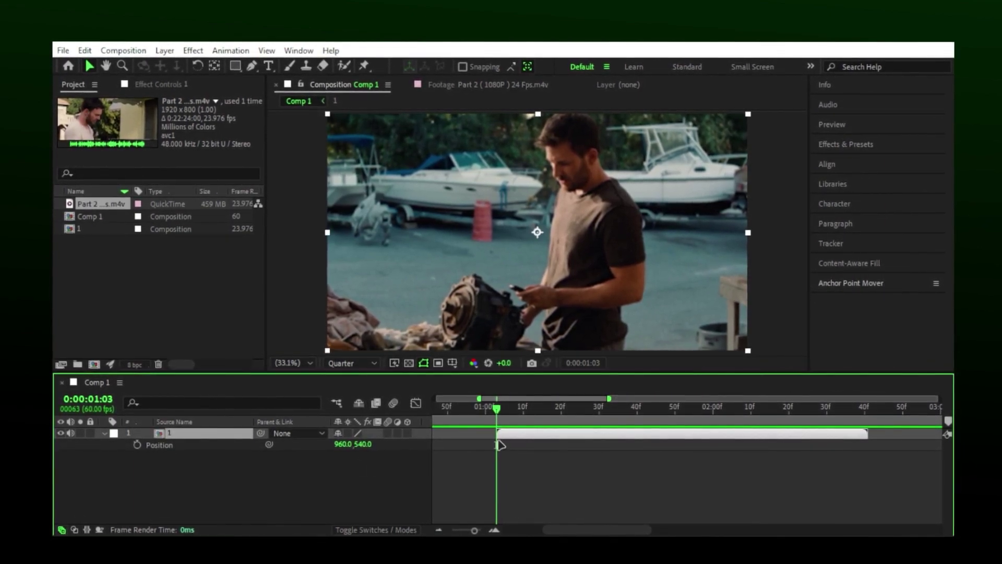
{"action": "left_click_drag", "start_coordinate": [434, 433], "coordinate": [577, 435]}
{"action": "key", "text": "minus"}
{"action": "key", "text": "minus"}
{"action": "key", "text": "comma"}
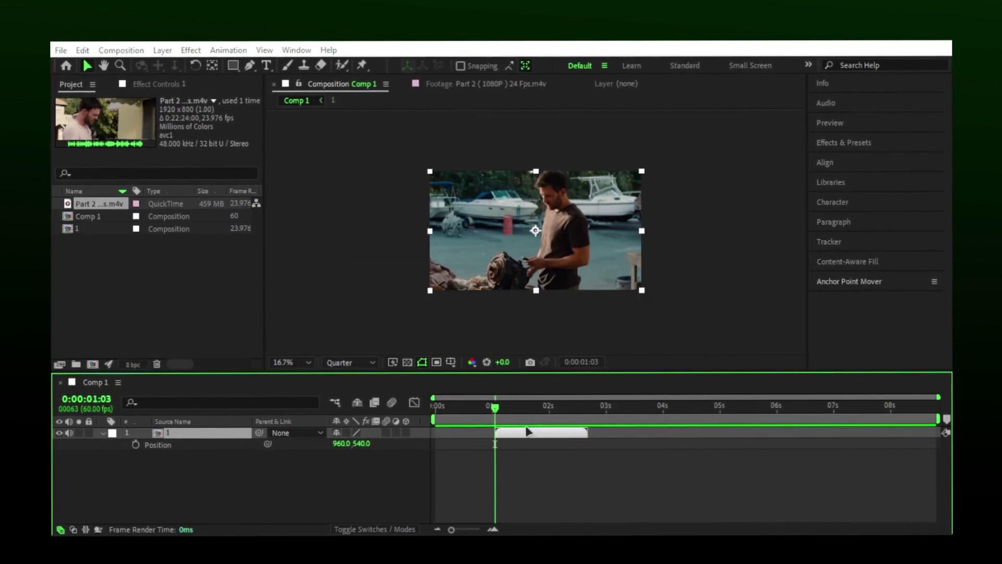
- Apply the Twixtor effect to pre-comp 1
{"action": "key", "text": "ctrl+space"}
{"action": "type", "text": "twixt"}
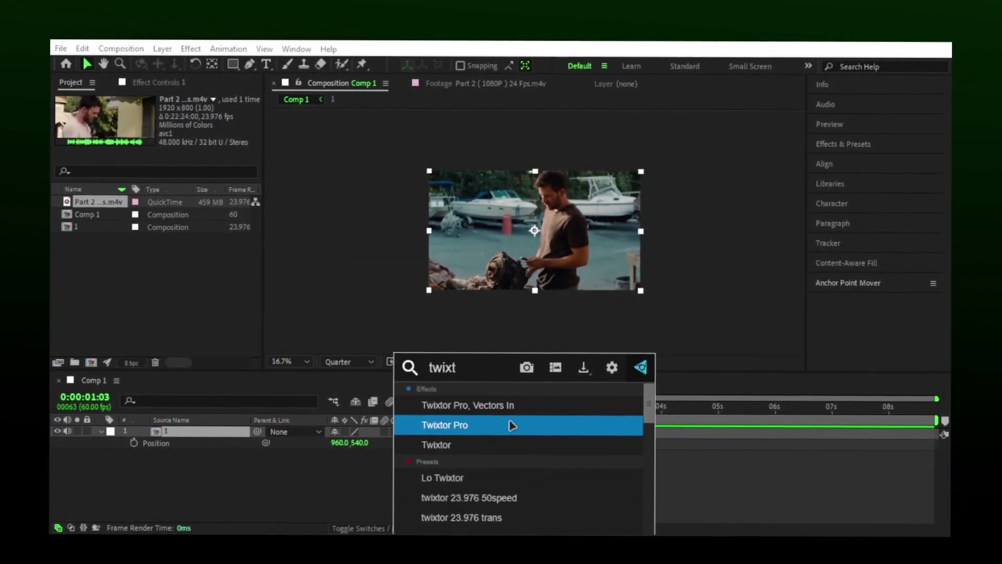
{"action": "left_click", "coordinate": [459, 445]}
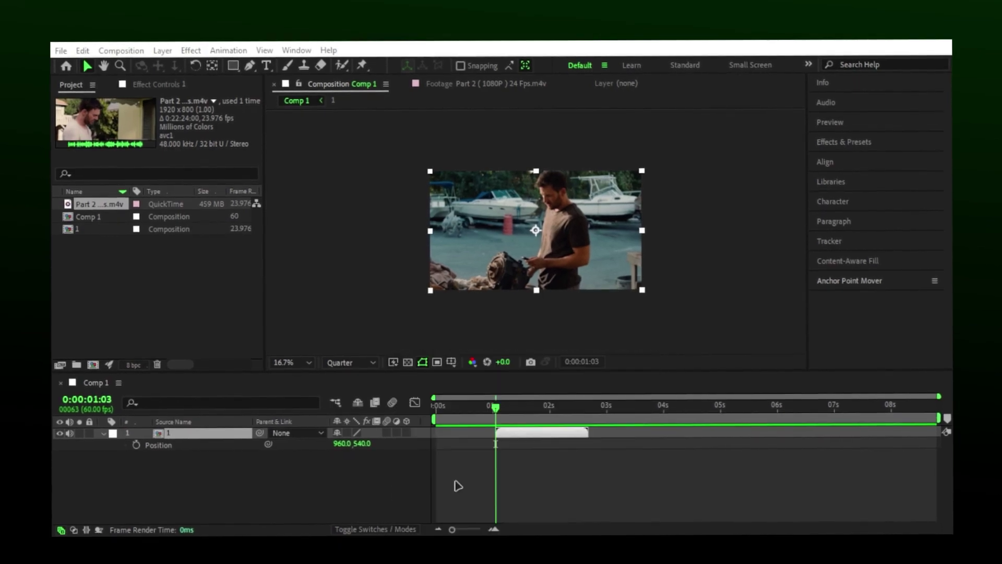
{"action": "key", "text": "period"}
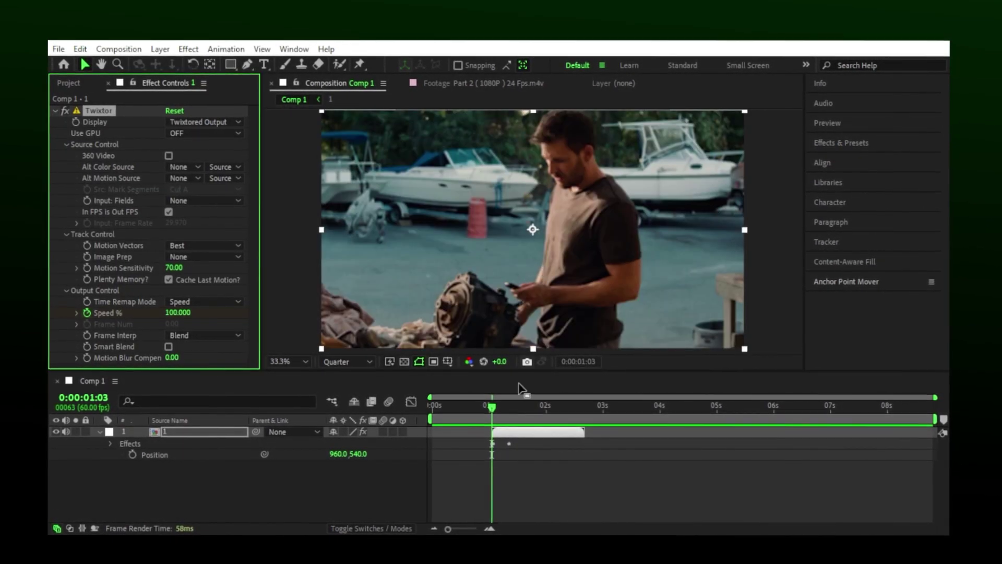
- Play back and scrub the Twixtor-treated pre-comp in Comp 1
{"action": "key", "text": "space"}
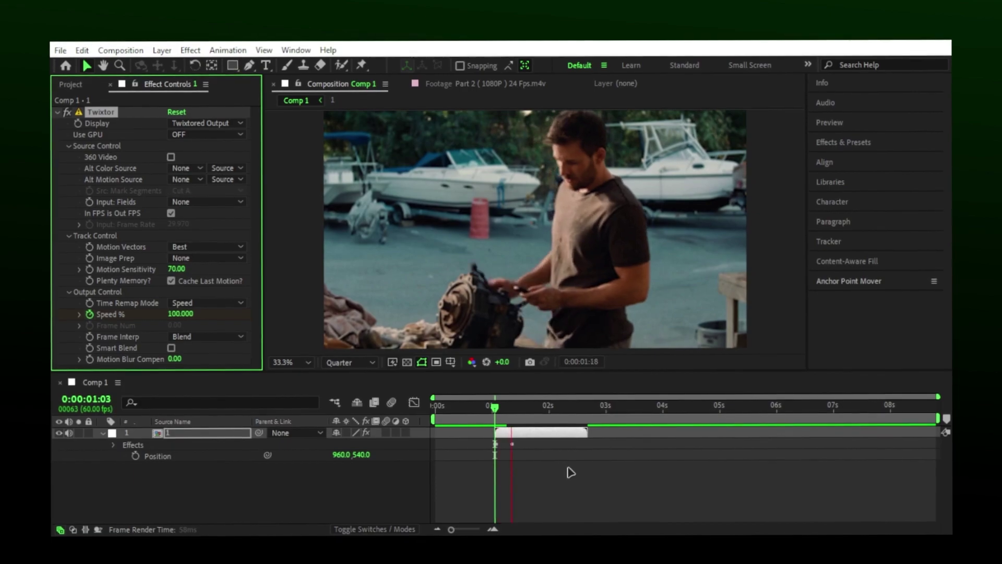
{"action": "left_click", "coordinate": [492, 407]}
{"action": "left_click_drag", "start_coordinate": [495, 411], "coordinate": [435, 412]}
- Inside pre-comp 1, slide the footage earlier and extend its end to the composition's end, and check the result in Comp 1
{"action": "double_click", "coordinate": [534, 435]}
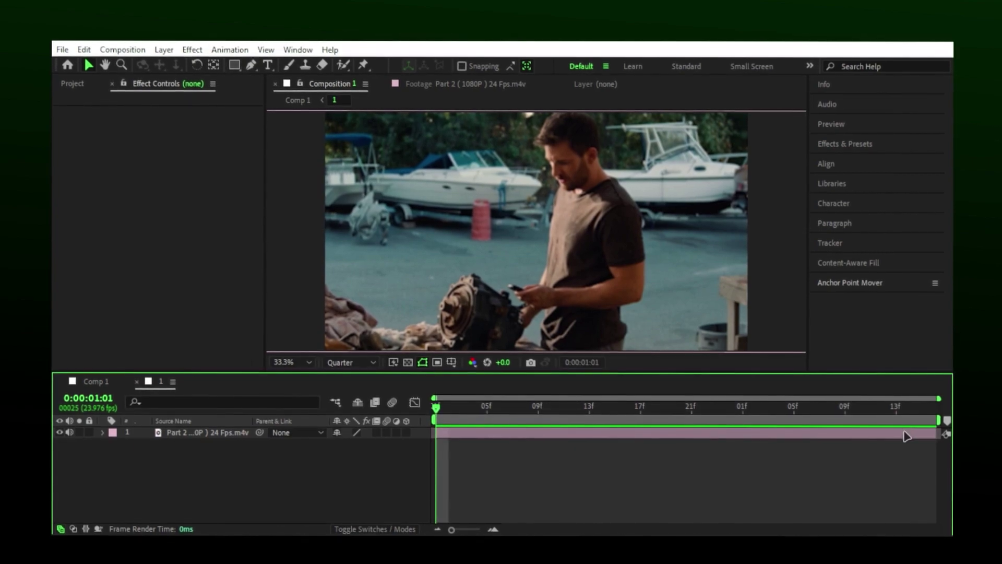
{"action": "left_click_drag", "start_coordinate": [936, 434], "coordinate": [449, 433]}
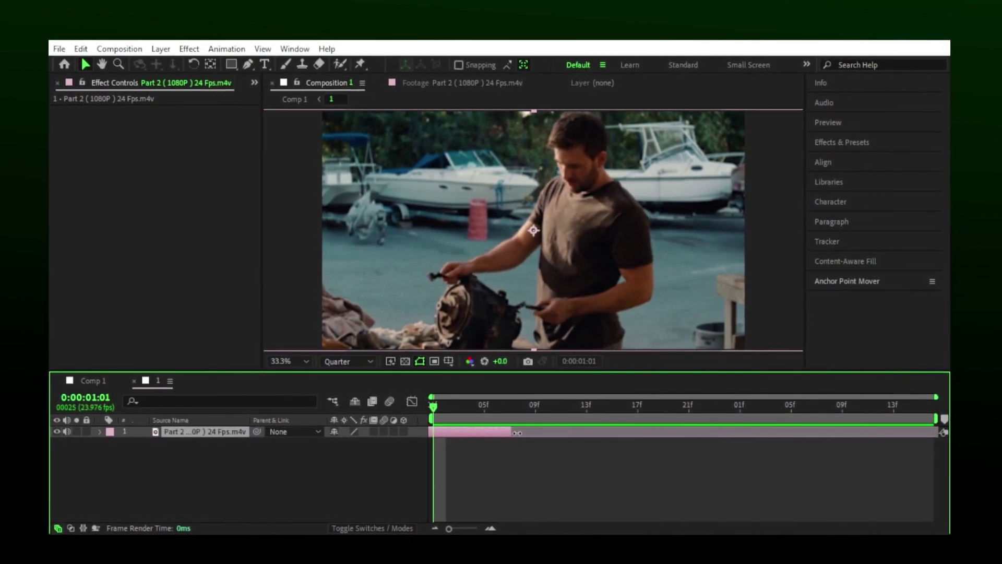
{"action": "mouse_move", "coordinate": [939, 432]}
{"action": "left_mouse_down"}
{"action": "mouse_move", "coordinate": [519, 431]}
{"action": "mouse_move", "coordinate": [940, 432]}
{"action": "left_mouse_up"}
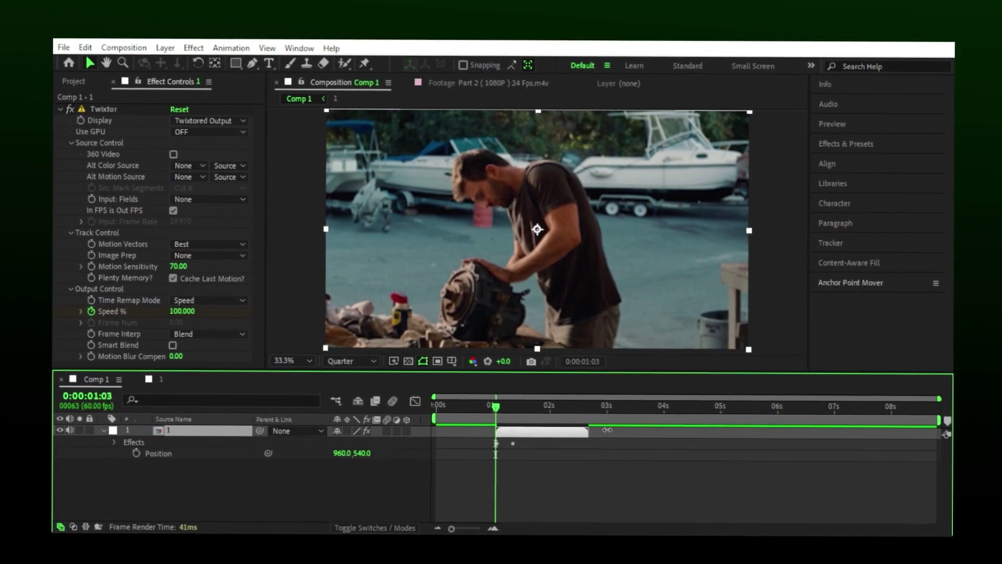
{"action": "left_click_drag", "start_coordinate": [497, 410], "coordinate": [543, 413]}
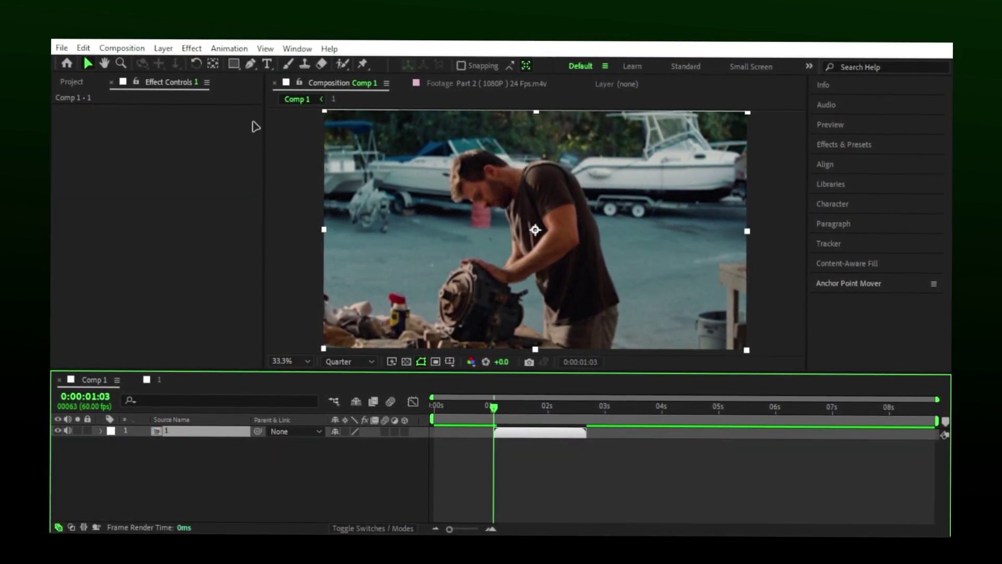
- Draw a rectangular mask covering the left half of pre-comp 1 in Comp 1
{"action": "scroll", "coordinate": [572, 239], "scroll_direction": "down", "scroll_amount": 2}
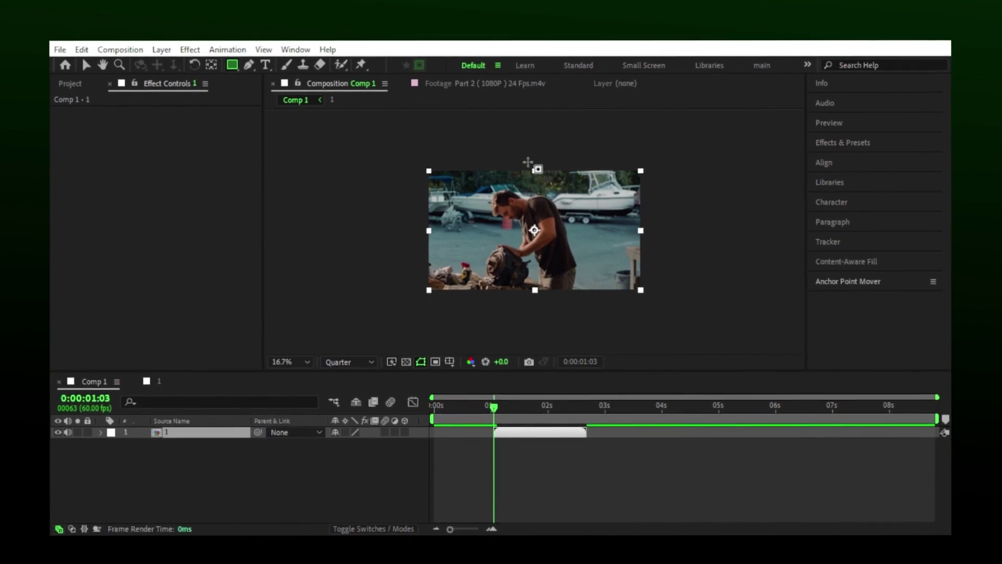
{"action": "left_click_drag", "start_coordinate": [535, 161], "coordinate": [425, 297]}
{"action": "left_click", "coordinate": [86, 65]}
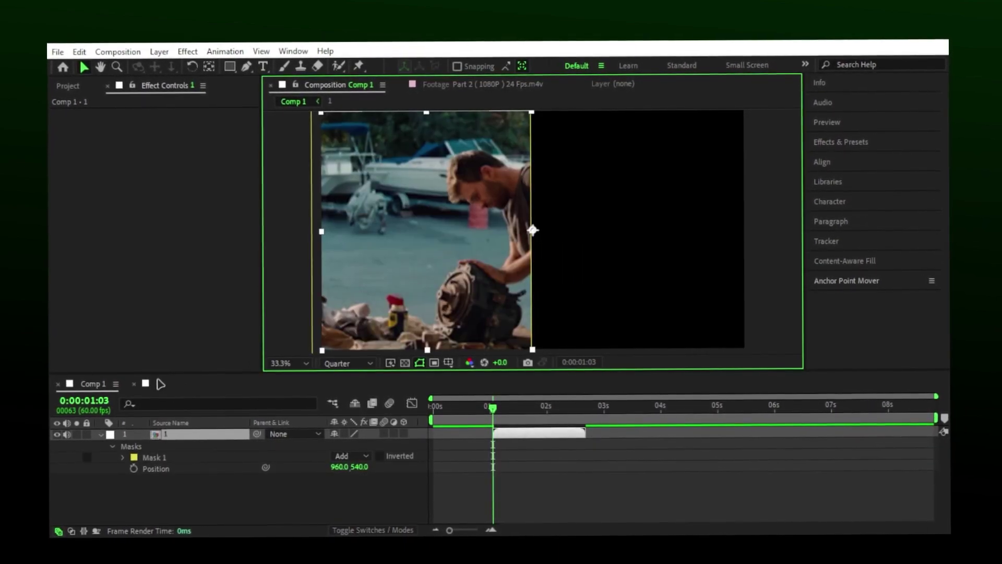
- Open pre-comp 1 to view its footage without the mask
{"action": "left_click", "coordinate": [158, 381]}
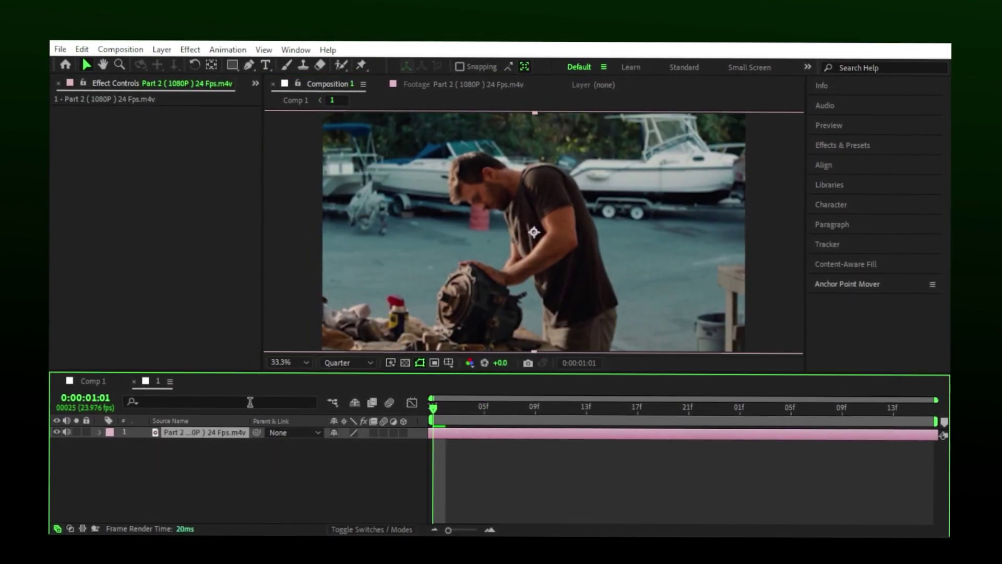
- Return to Comp 1 and delete the rectangular mask from pre-comp 1
{"action": "left_click", "coordinate": [89, 386]}
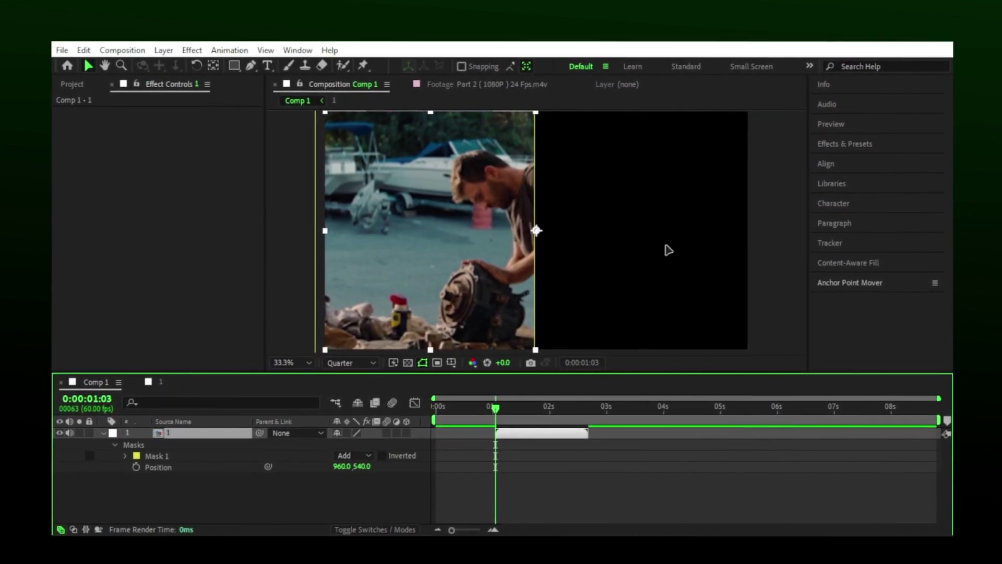
{"action": "key", "text": "comma"}
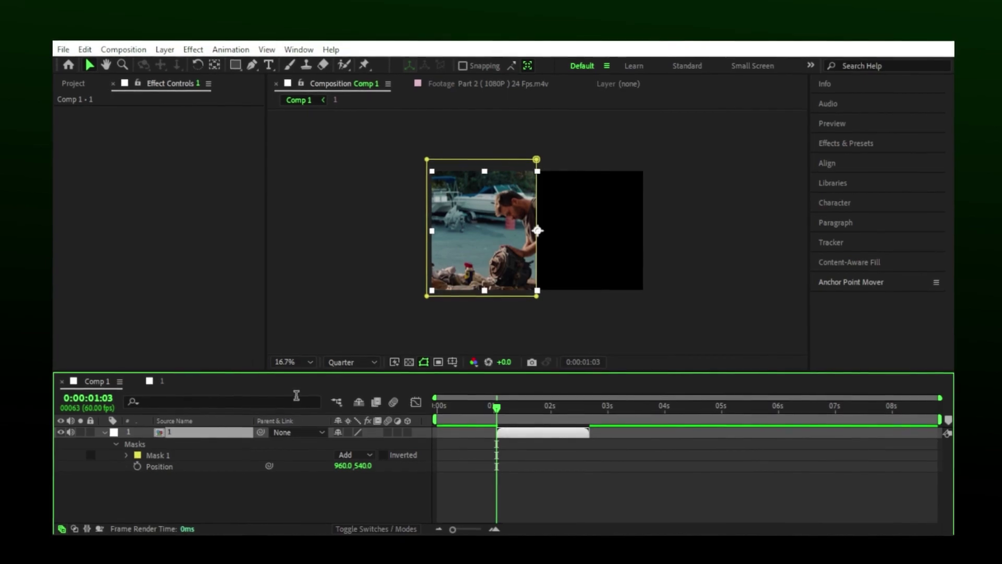
{"action": "key", "text": "Delete"}
{"action": "key", "text": "period"}
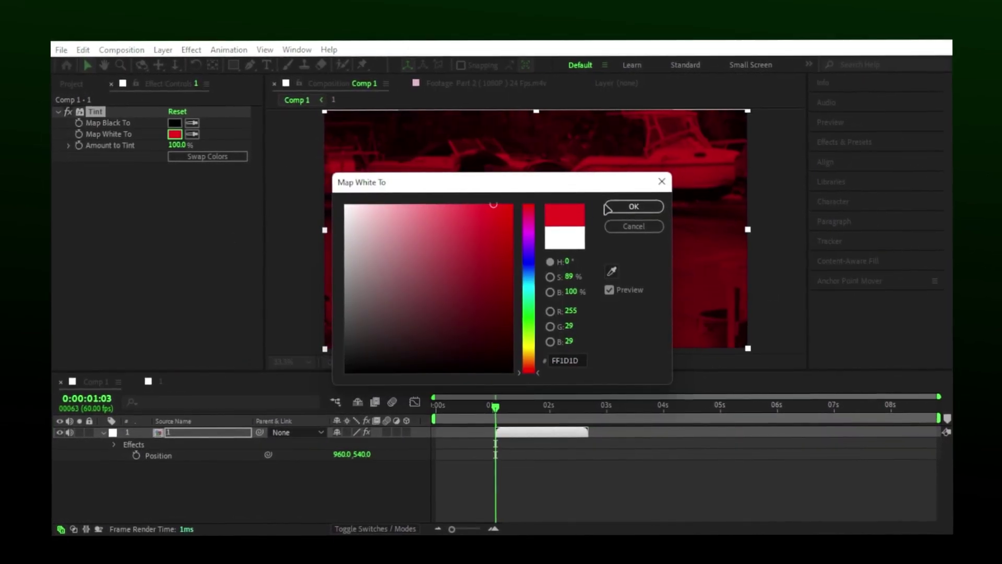
- Set the Tint effect on pre-comp 1 to map white to FF1D1D, and scrub inside the pre-comp to examine the footage
{"action": "left_click", "coordinate": [637, 206]}
{"action": "left_click", "coordinate": [356, 472]}
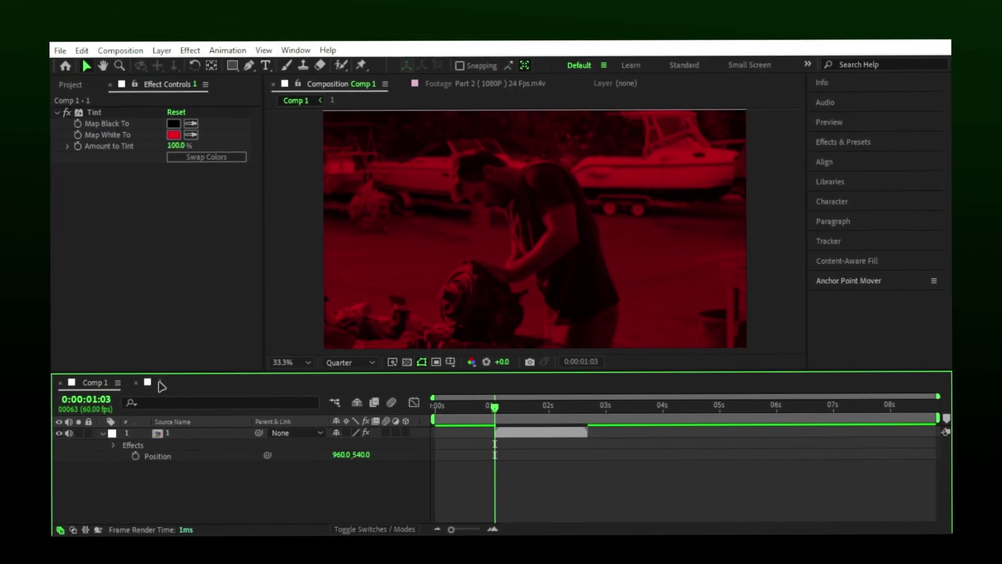
{"action": "left_click", "coordinate": [160, 383]}
{"action": "left_click_drag", "start_coordinate": [452, 410], "coordinate": [899, 409]}
{"action": "left_click_drag", "start_coordinate": [702, 409], "coordinate": [610, 399]}
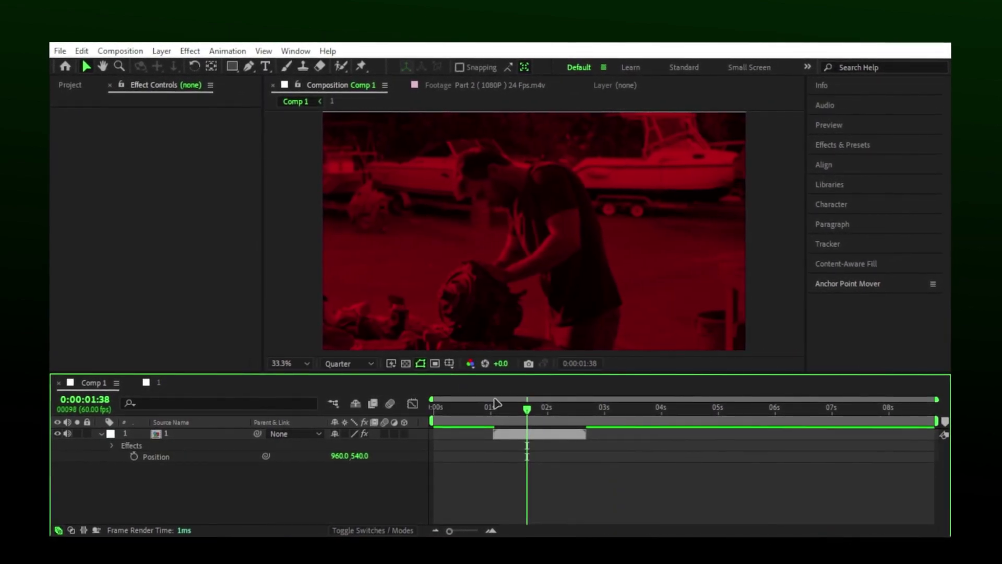
- Draw a red rectangle shape with a 9 px white stroke over the man's head inside pre-comp 1
{"action": "left_click", "coordinate": [158, 383]}
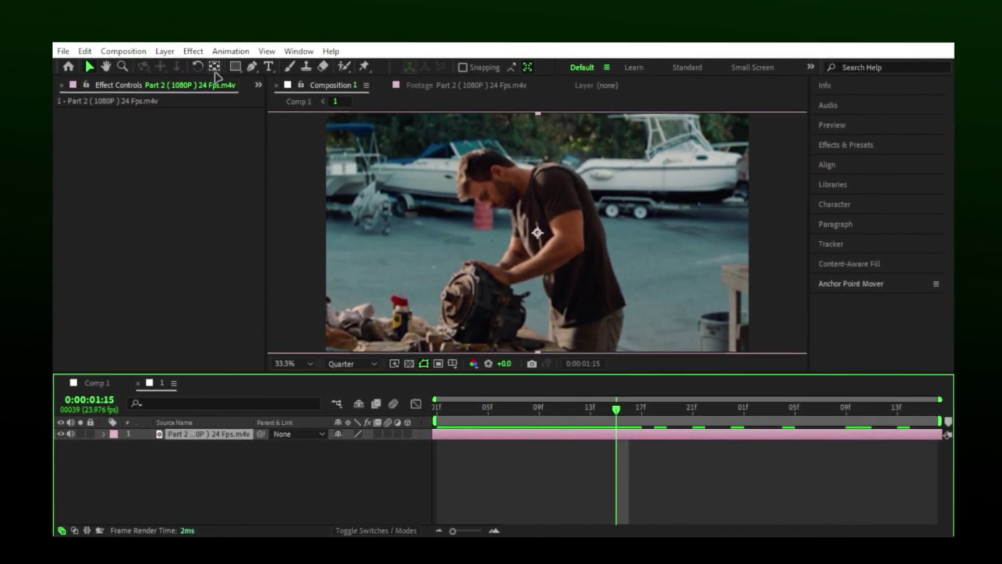
{"action": "left_click", "coordinate": [234, 67]}
{"action": "left_click", "coordinate": [307, 471]}
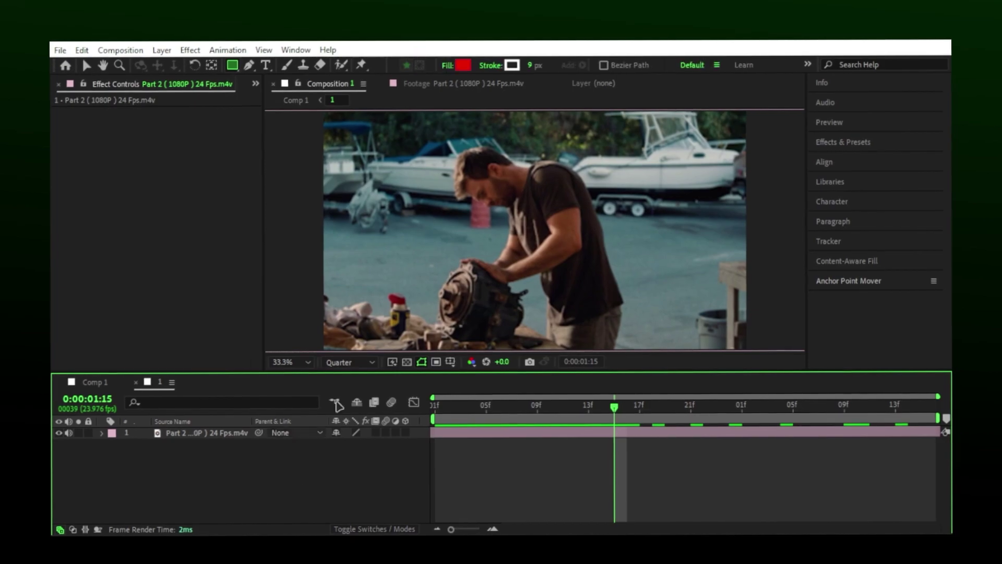
{"action": "left_click_drag", "start_coordinate": [404, 142], "coordinate": [513, 231]}
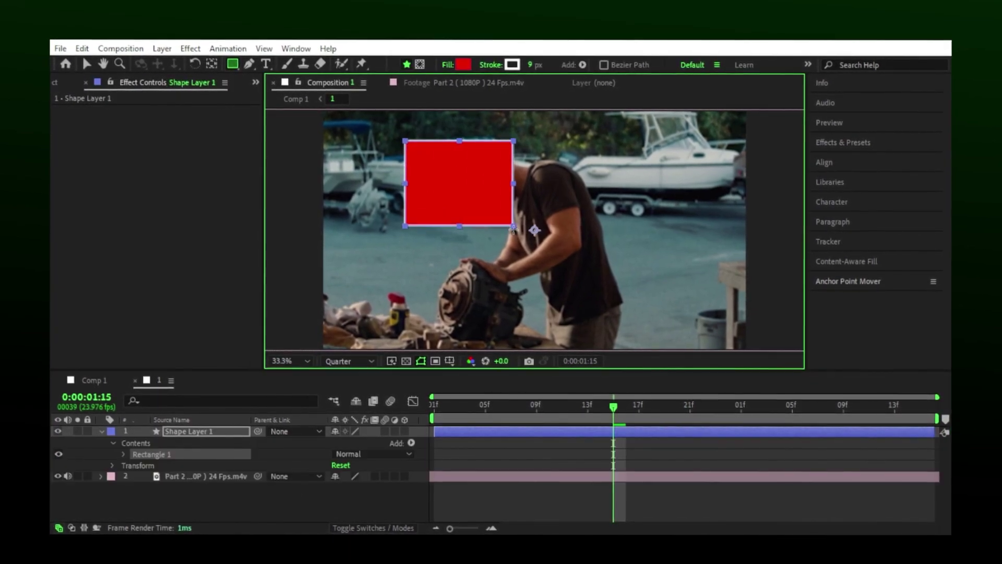
- Check the red rectangle in Comp 1, and delete it inside pre-comp 1
{"action": "left_click", "coordinate": [95, 382]}
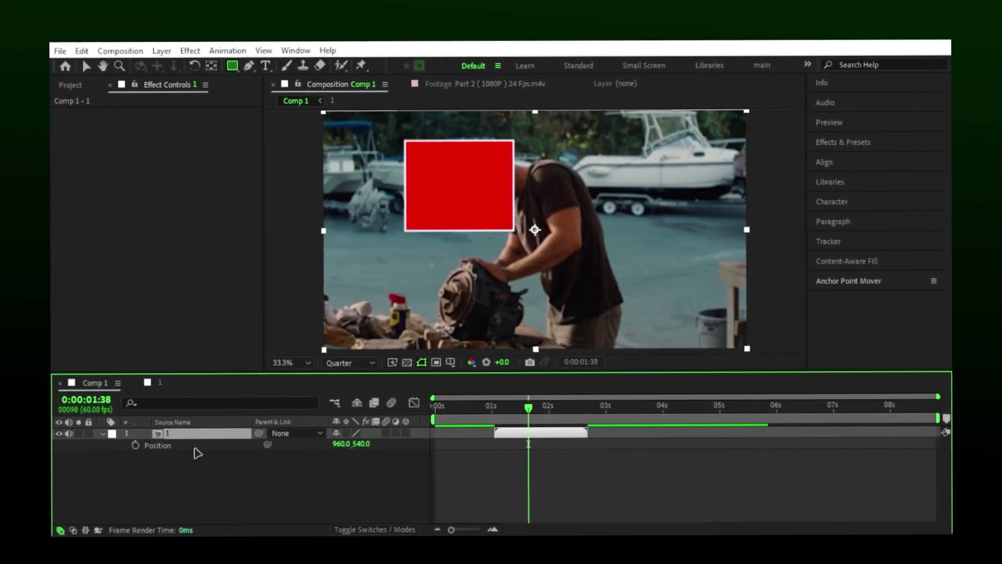
{"action": "left_click", "coordinate": [162, 388]}
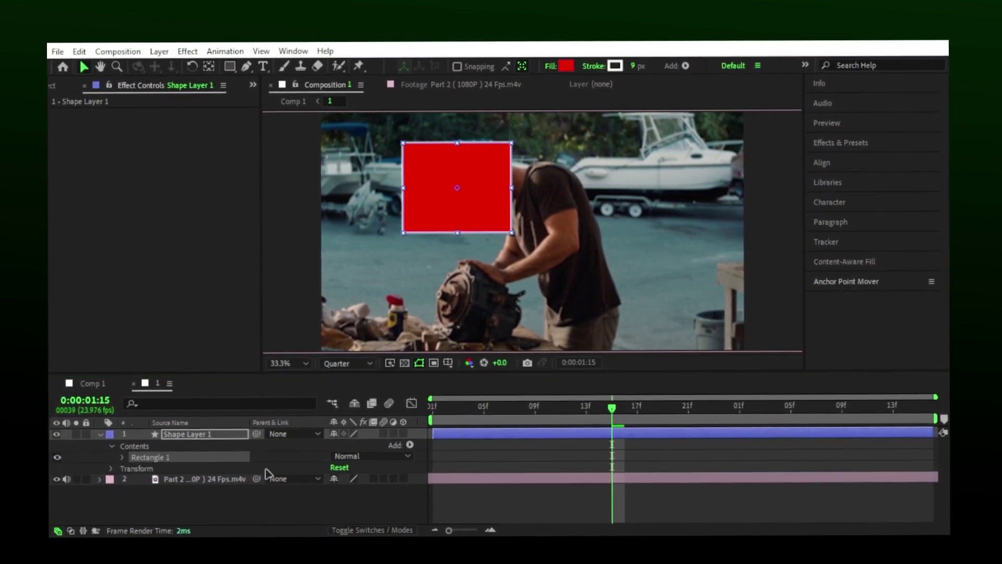
{"action": "key", "text": "Delete"}
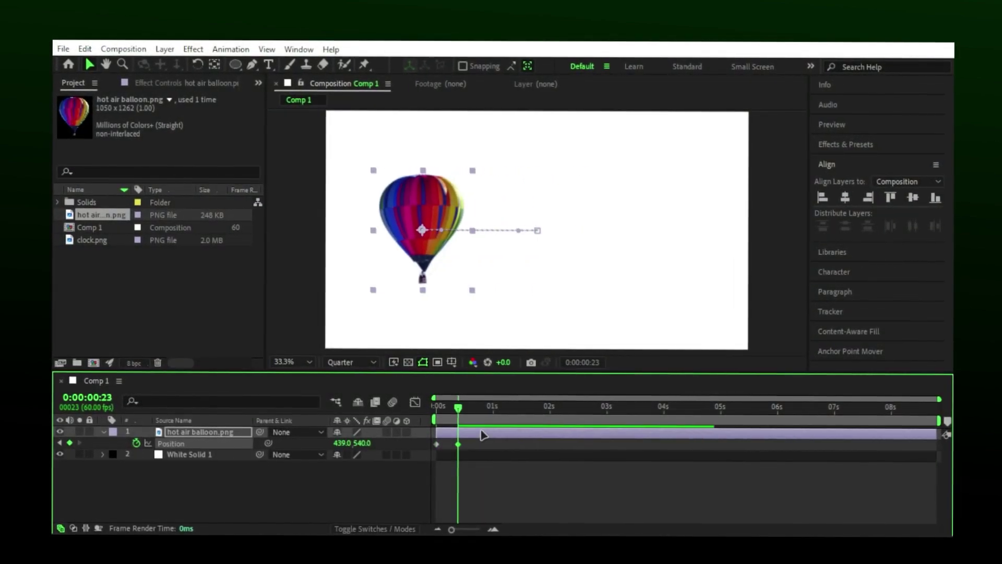
- Add position keyframes over time to the hot air balloon layer, making it sway horizontally and end near the centre at X 948
{"action": "left_click_drag", "start_coordinate": [342, 443], "coordinate": [58, 443]}
{"action": "left_click_drag", "start_coordinate": [518, 408], "coordinate": [552, 412]}
{"action": "left_click_drag", "start_coordinate": [344, 443], "coordinate": [796, 441]}
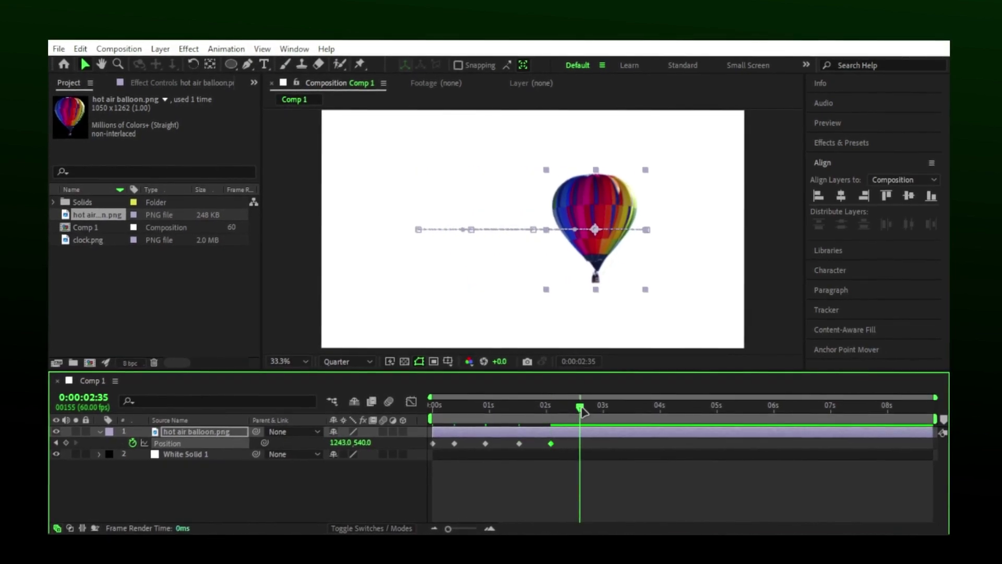
{"action": "left_click_drag", "start_coordinate": [581, 409], "coordinate": [587, 411]}
{"action": "left_click_drag", "start_coordinate": [340, 443], "coordinate": [72, 436]}
{"action": "left_click_drag", "start_coordinate": [349, 443], "coordinate": [509, 449]}
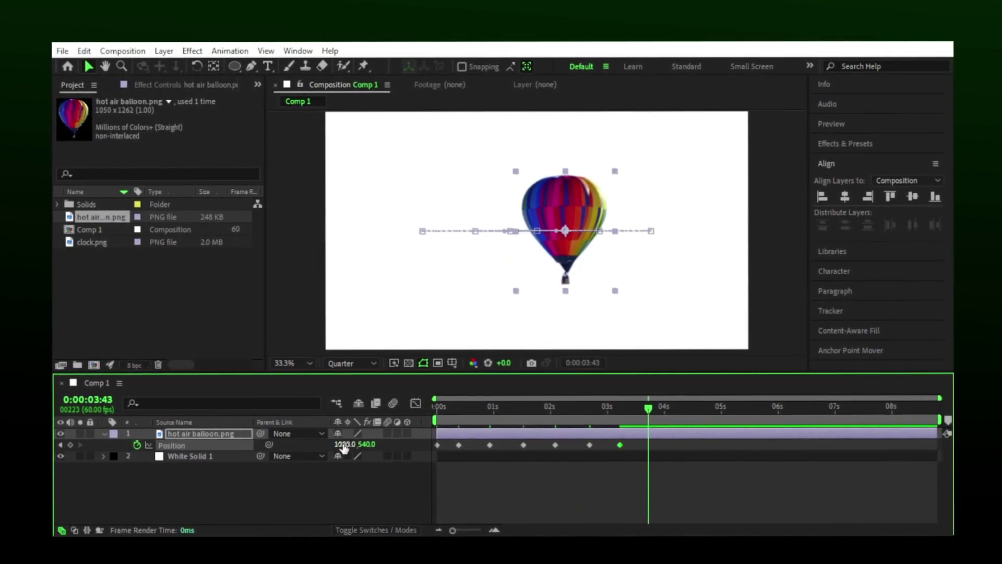
{"action": "left_click_drag", "start_coordinate": [343, 445], "coordinate": [245, 445]}
{"action": "left_click_drag", "start_coordinate": [649, 408], "coordinate": [666, 410]}
{"action": "left_click_drag", "start_coordinate": [344, 444], "coordinate": [301, 439]}
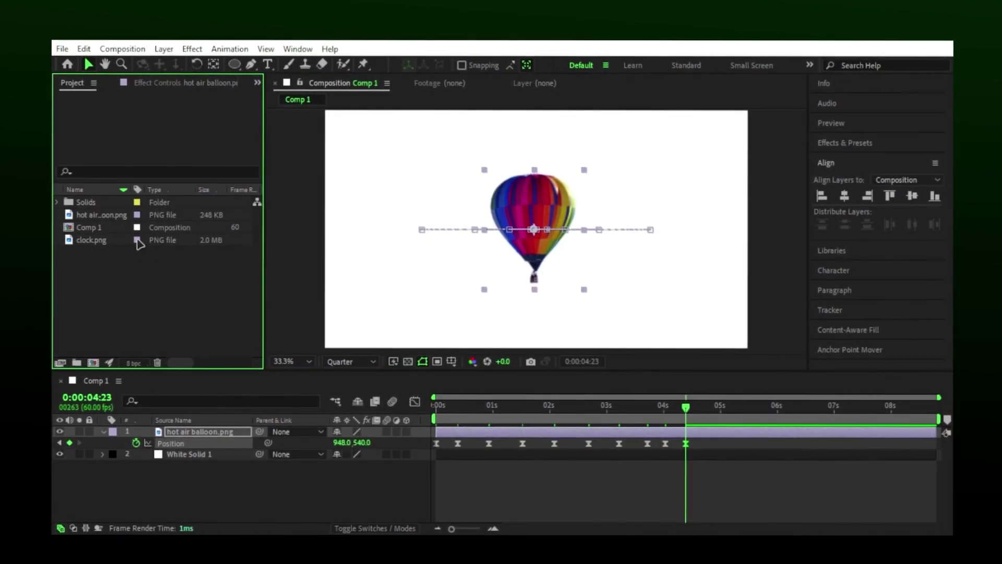
- Pre-compose the hot air balloon layer with all attributes left in Comp 1, and reveal the pre-comp's position keyframes
{"action": "right_click", "coordinate": [488, 432]}
{"action": "left_click", "coordinate": [525, 358]}
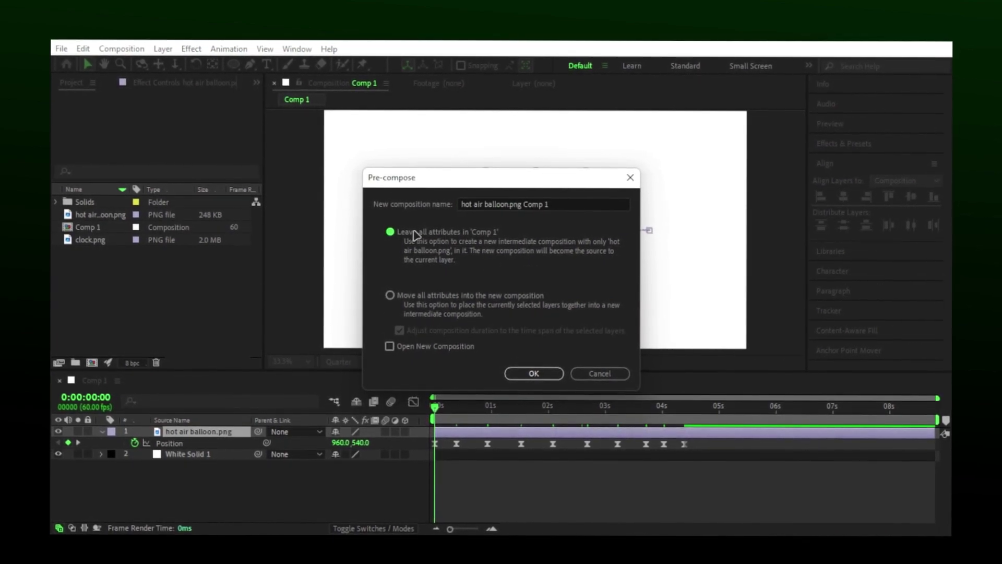
{"action": "left_click", "coordinate": [531, 375]}
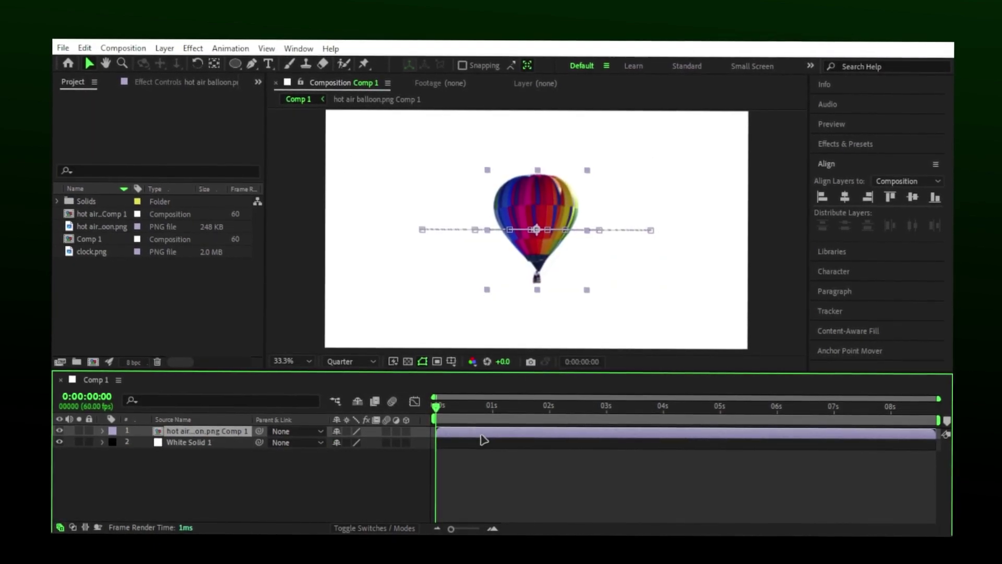
{"action": "key", "text": "p"}
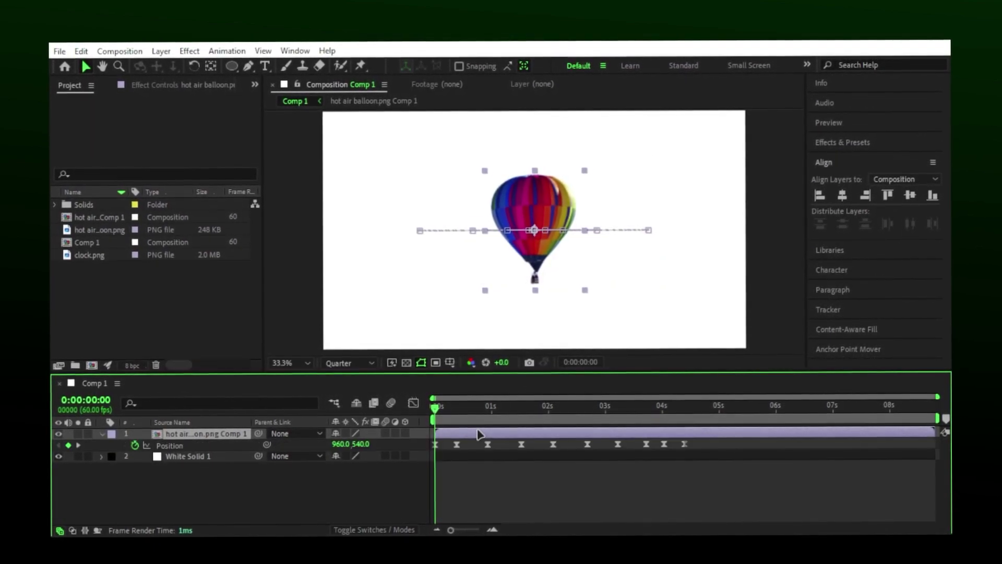
- Inside the hot air balloon pre-comp, replace the balloon image with clock.png and scale the clock to 57%
{"action": "double_click", "coordinate": [587, 437]}
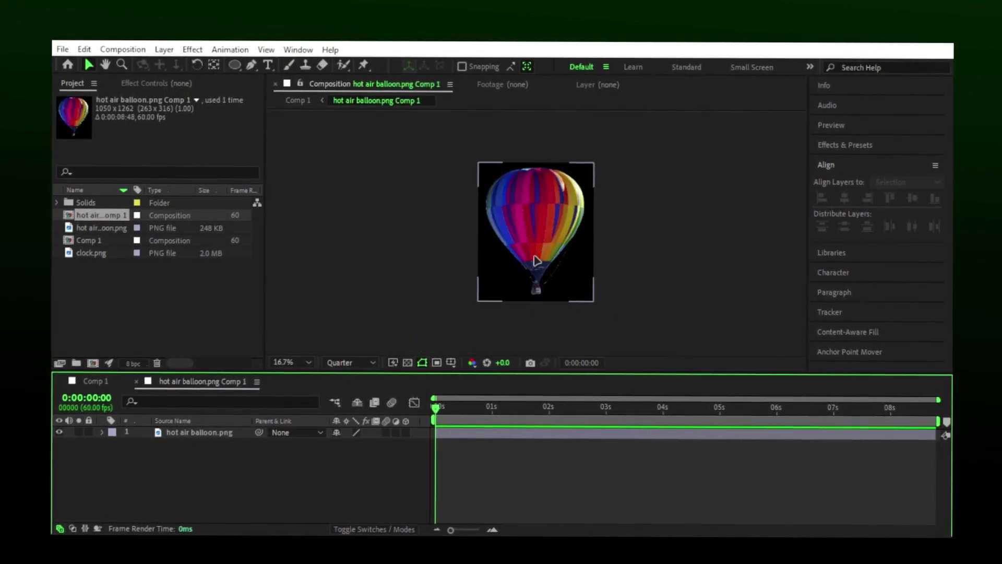
{"action": "left_click_drag", "start_coordinate": [89, 253], "coordinate": [175, 424]}
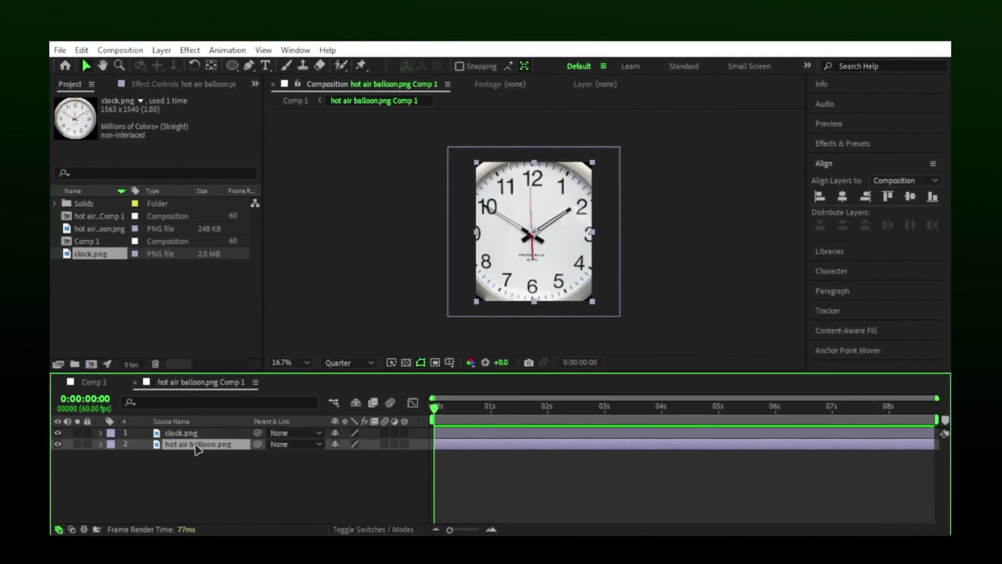
{"action": "left_click_drag", "start_coordinate": [346, 444], "coordinate": [319, 444]}
- Play back the clock animation in Comp 1
{"action": "left_click", "coordinate": [86, 382]}
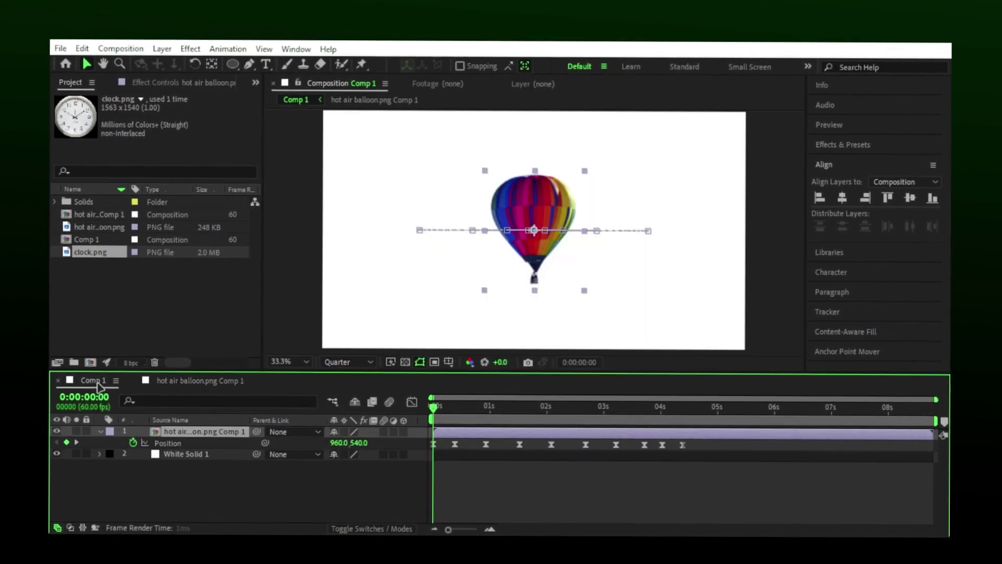
{"action": "key", "text": "space"}
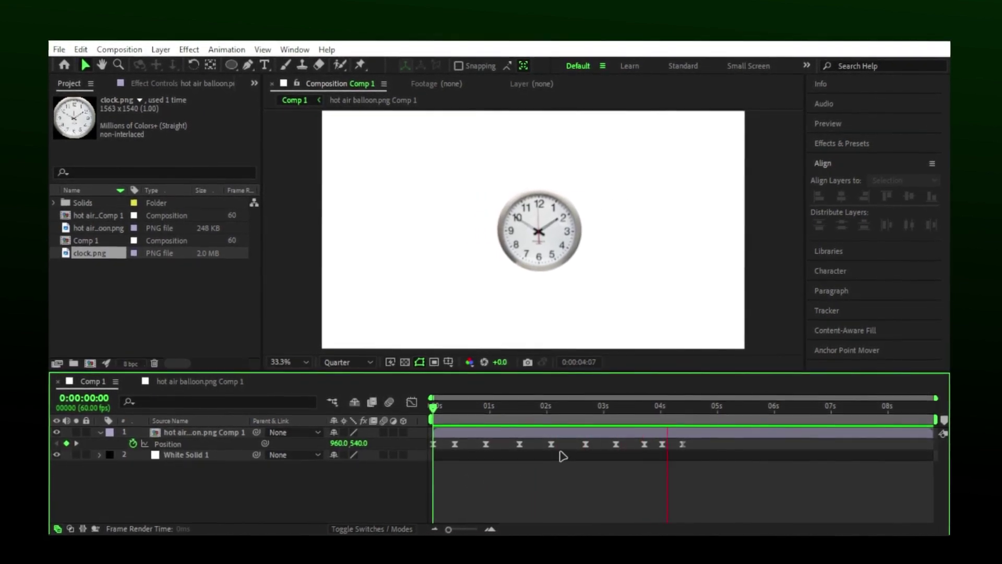
{"action": "key", "text": "space"}
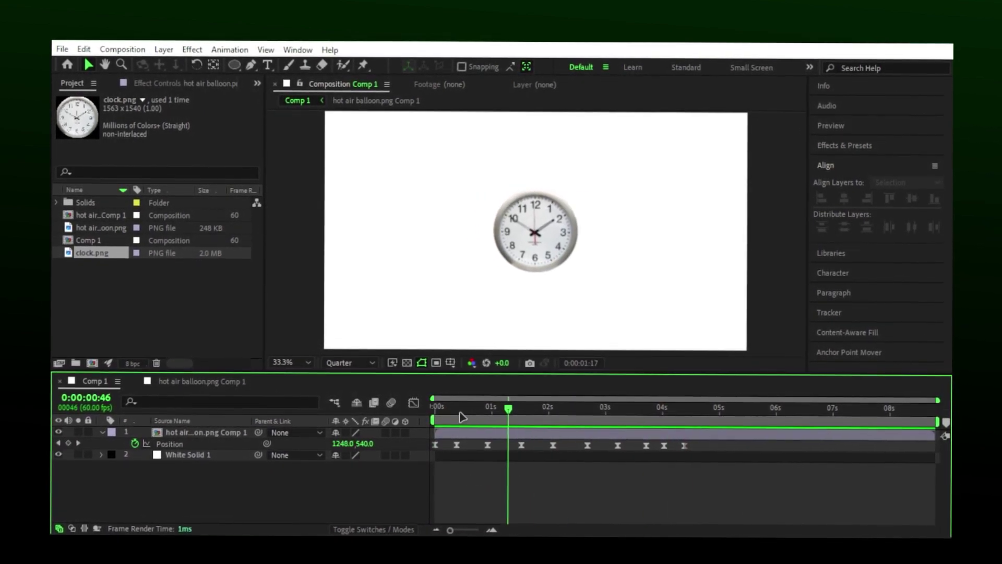
- Add hot air balloon.png to the pre-comp, scale it to 44% and the clock to 26%, and place the clock above the balloon
{"action": "left_click", "coordinate": [224, 381]}
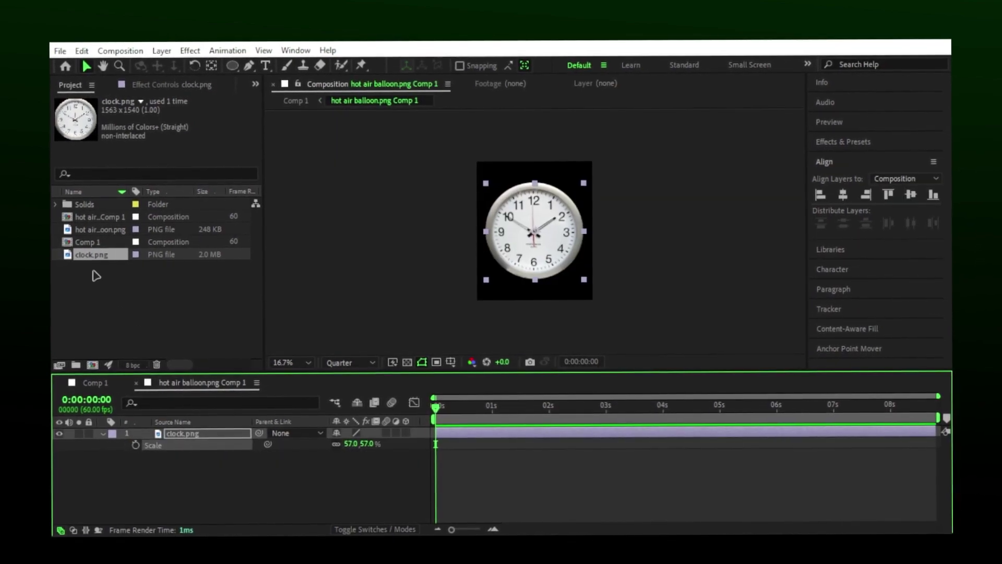
{"action": "left_click_drag", "start_coordinate": [178, 362], "coordinate": [192, 433]}
{"action": "left_click", "coordinate": [192, 445]}
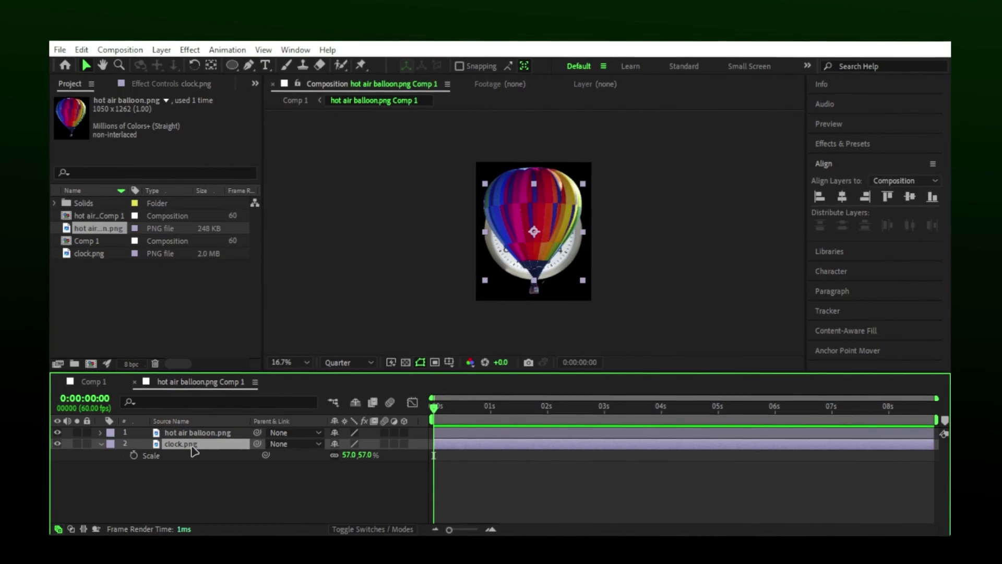
{"action": "left_click", "coordinate": [289, 489]}
{"action": "left_click", "coordinate": [193, 445]}
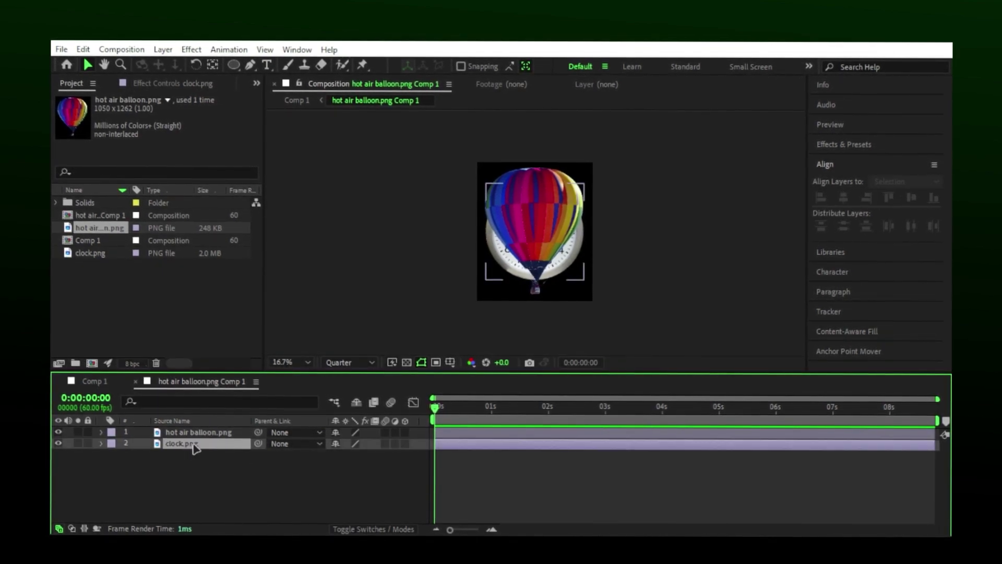
{"action": "key", "text": "s"}
{"action": "left_click_drag", "start_coordinate": [364, 456], "coordinate": [344, 457]}
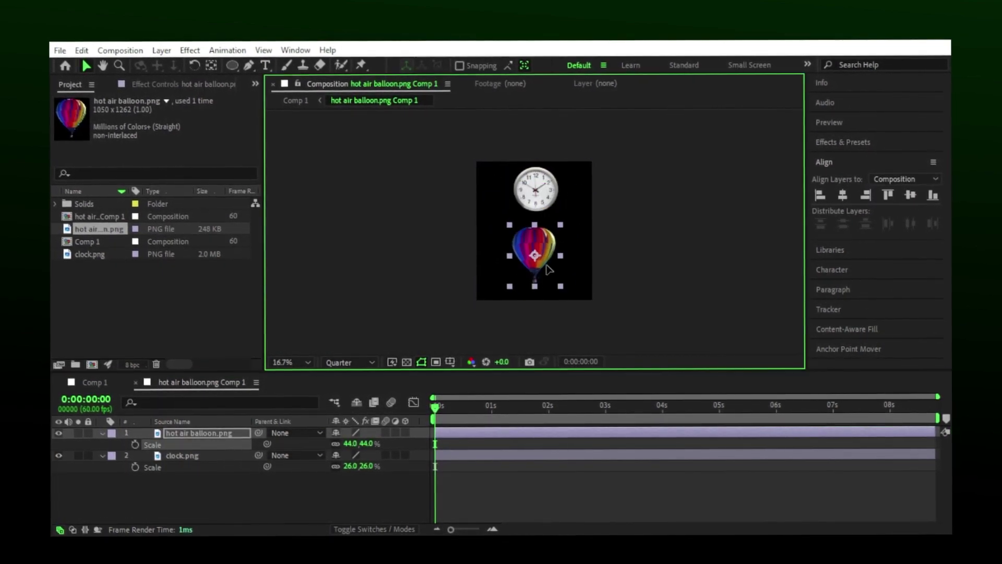
- Play back Comp 1 to examine the clock and balloon moving together
{"action": "left_click", "coordinate": [90, 380]}
{"action": "key", "text": "space"}
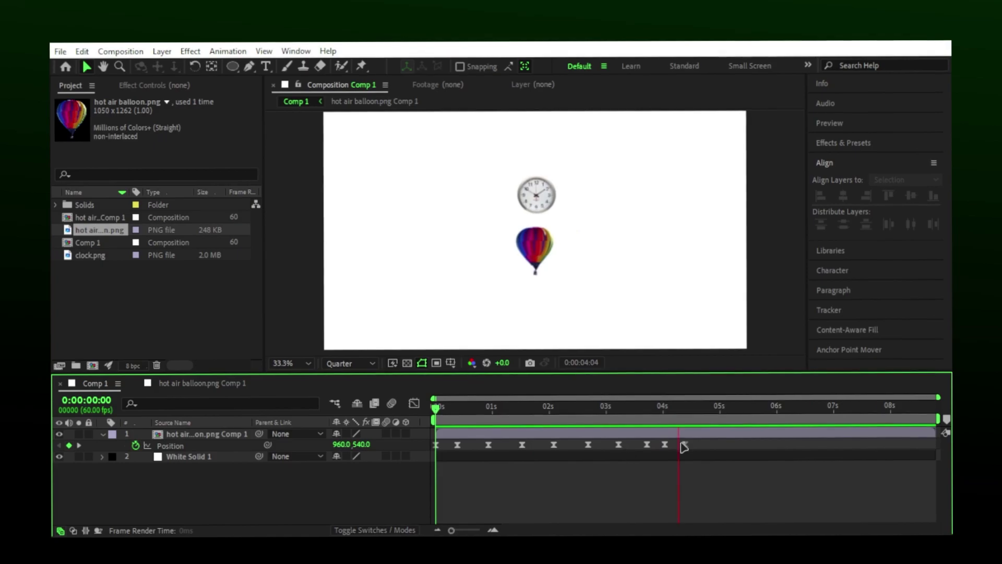
{"action": "left_click", "coordinate": [694, 408]}
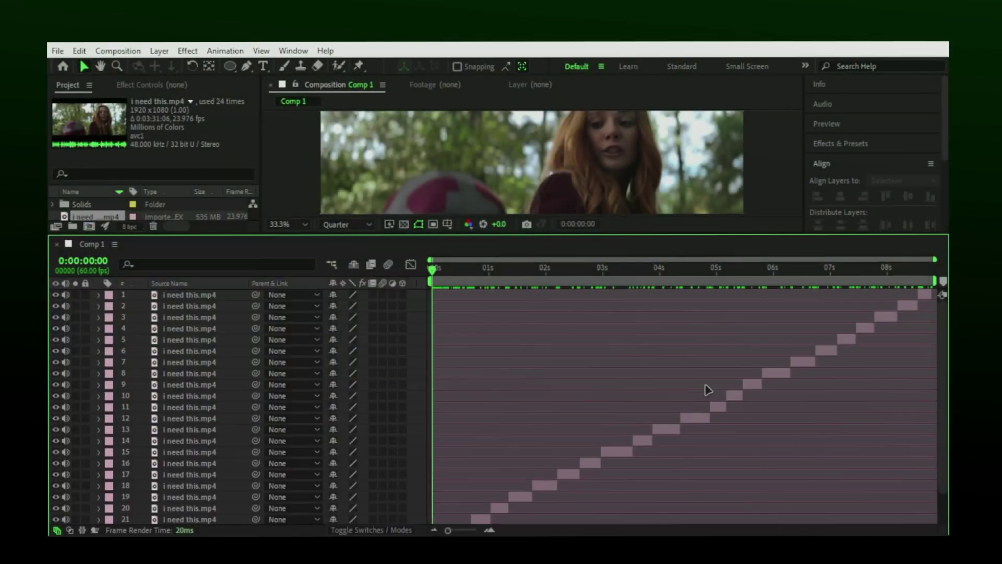
- Pre-compose all the i need this.mp4 layers, moving all attributes and adjusting the composition duration to the selected layers' time span
{"action": "scroll", "coordinate": [708, 390], "scroll_direction": "down", "scroll_amount": 3}
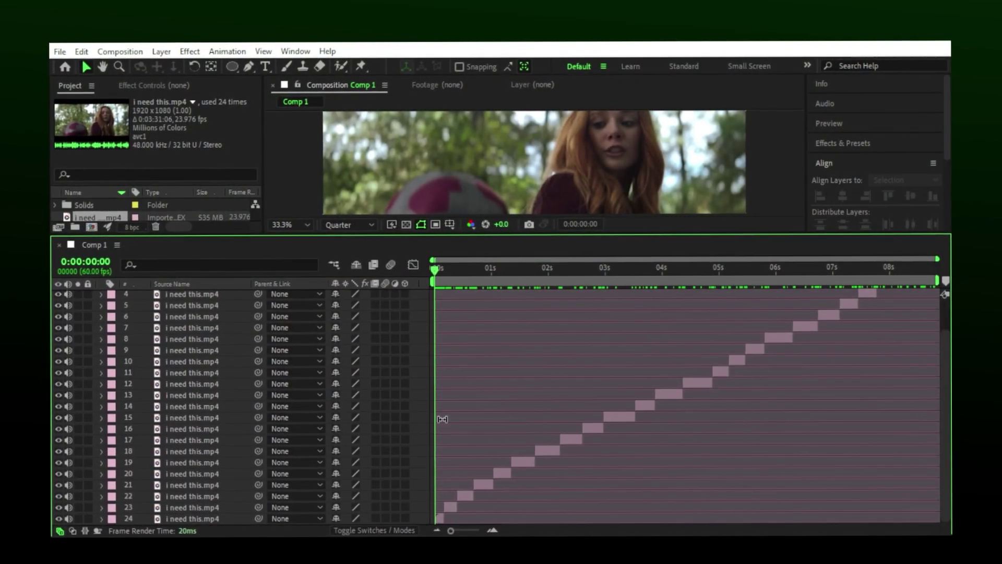
{"action": "left_click_drag", "start_coordinate": [149, 518], "coordinate": [234, 246]}
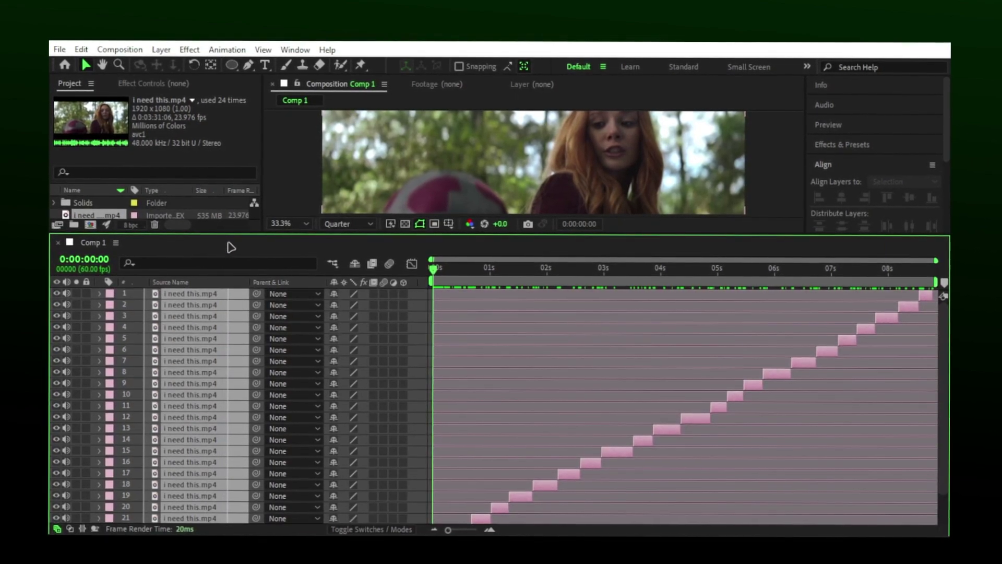
{"action": "right_click", "coordinate": [209, 298]}
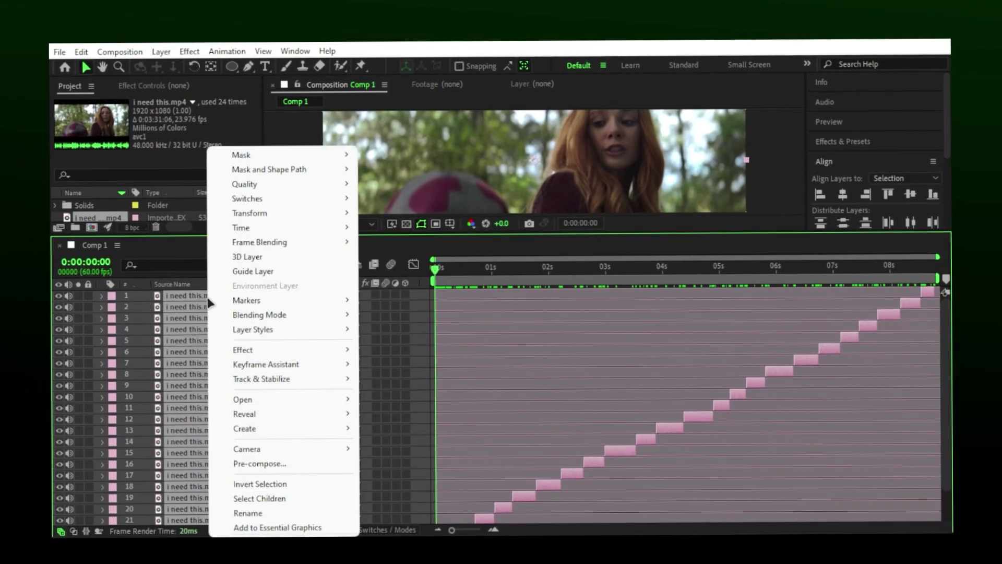
{"action": "left_click", "coordinate": [260, 462]}
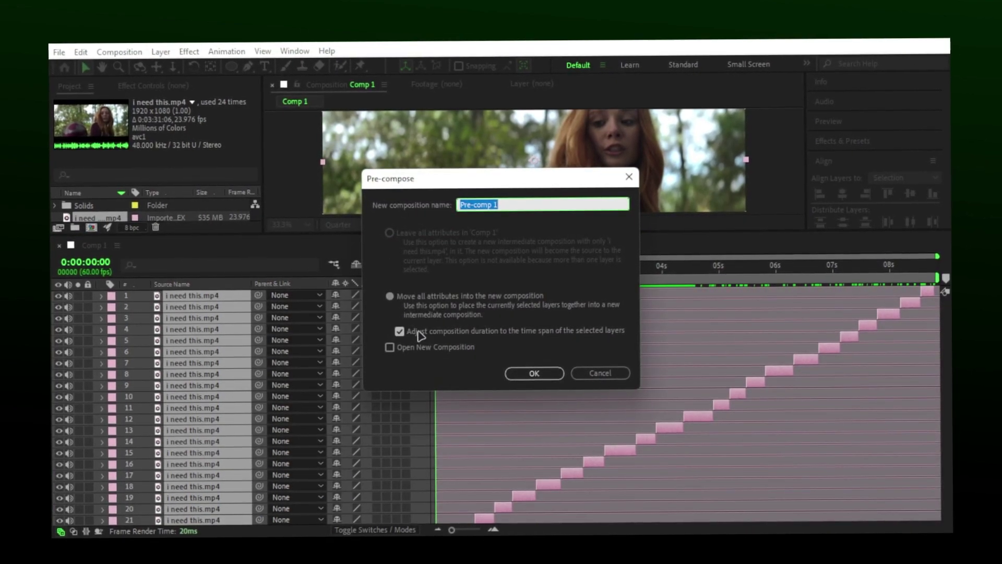
{"action": "left_click", "coordinate": [525, 373]}
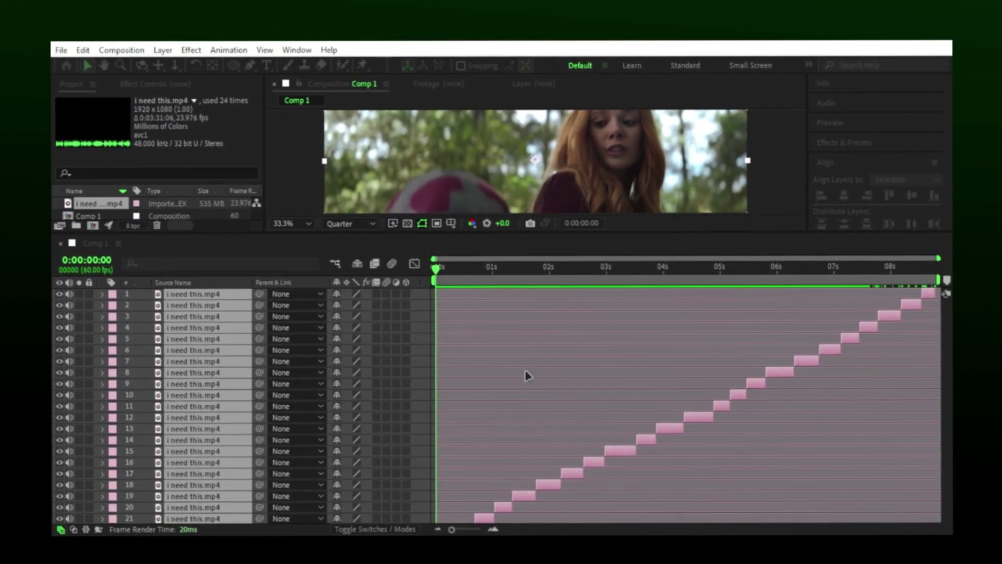
- Shrink the timeline area to enlarge the composition preview, and open the composition options for Comp 1
{"action": "left_click_drag", "start_coordinate": [694, 235], "coordinate": [662, 387]}
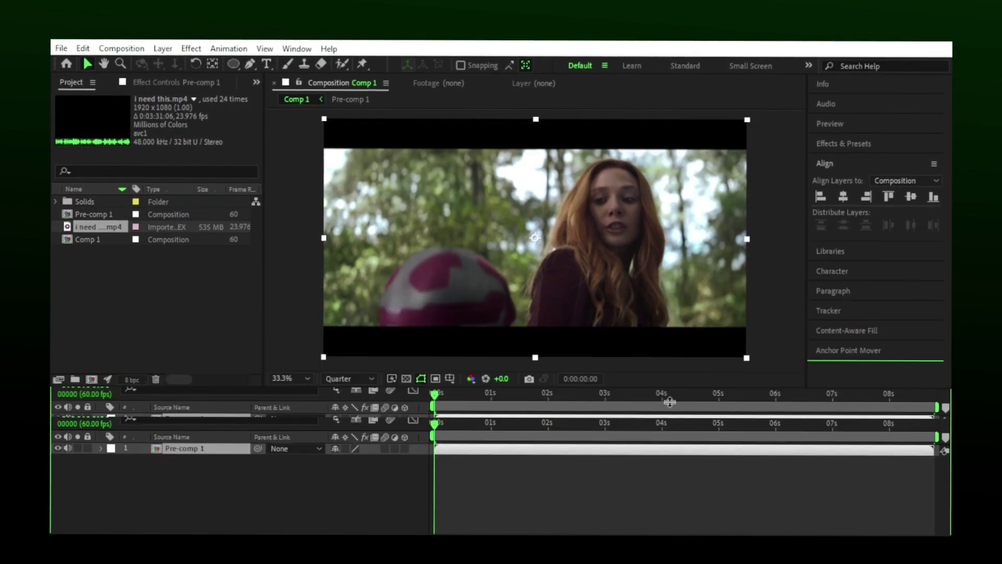
{"action": "right_click", "coordinate": [340, 472]}
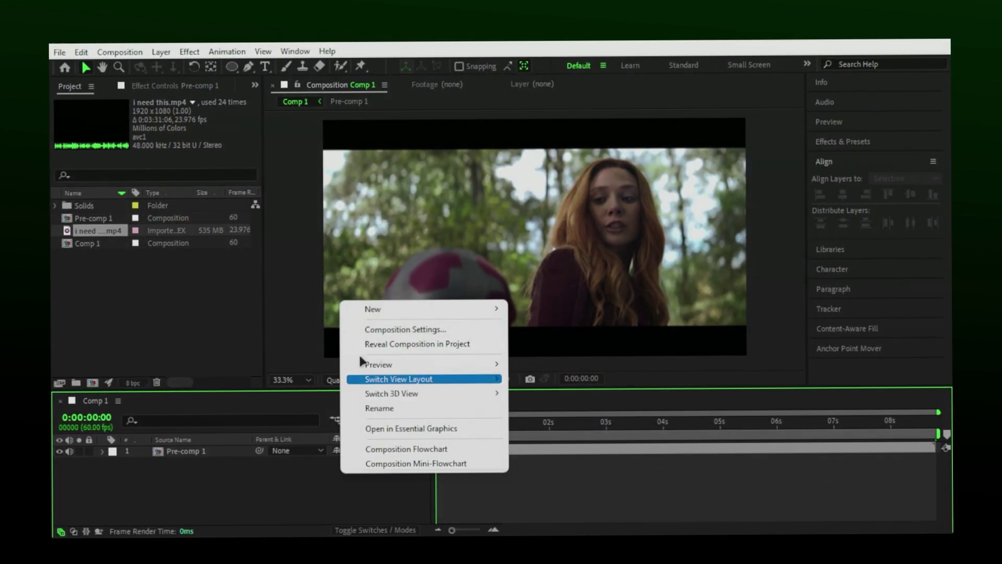